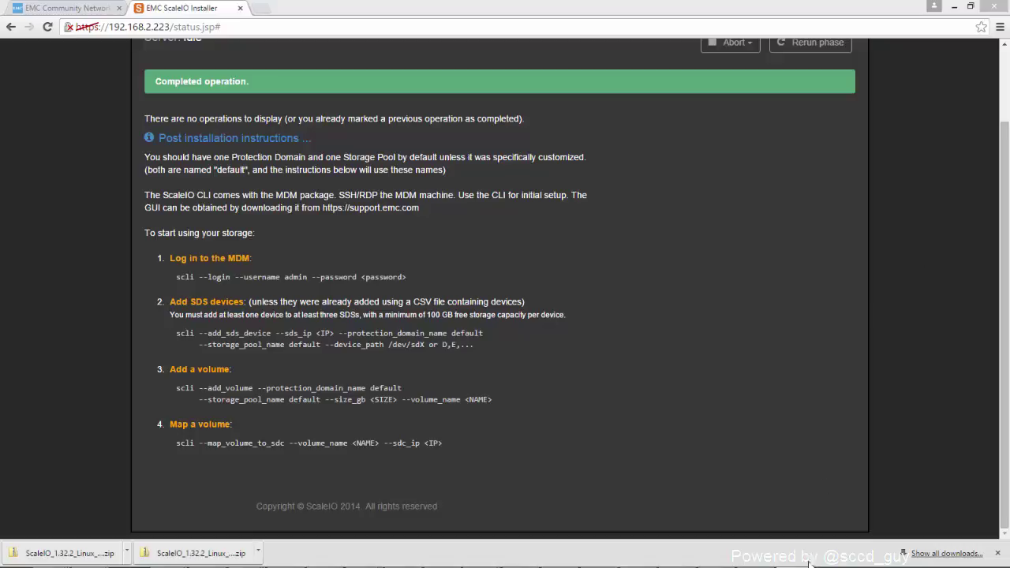
Bring the '192.168.2.221 - EMC ScaleIO' GUI window to the front to view the three SDS nodes.
mouse_move(756, 557)
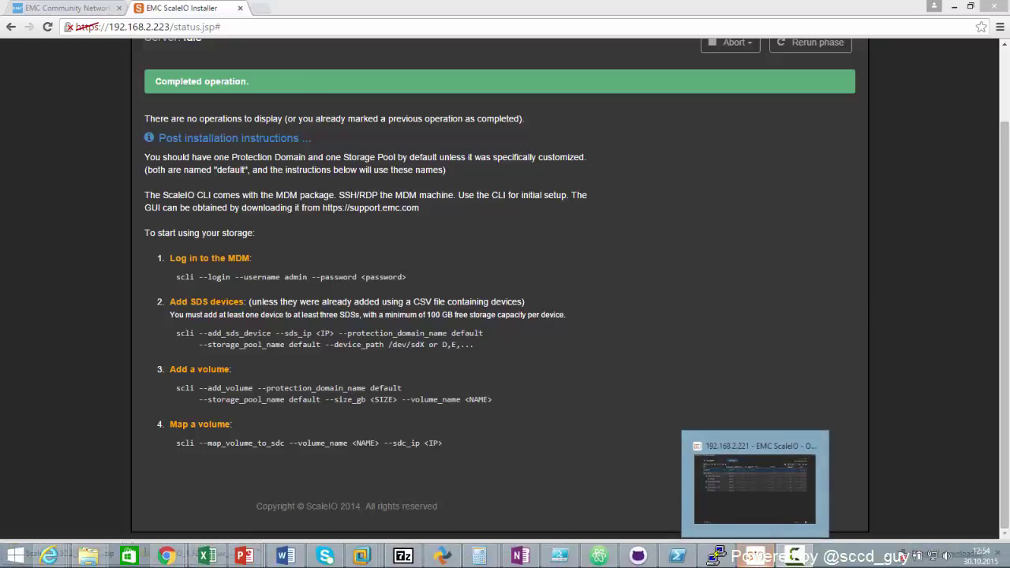
left_click(754, 474)
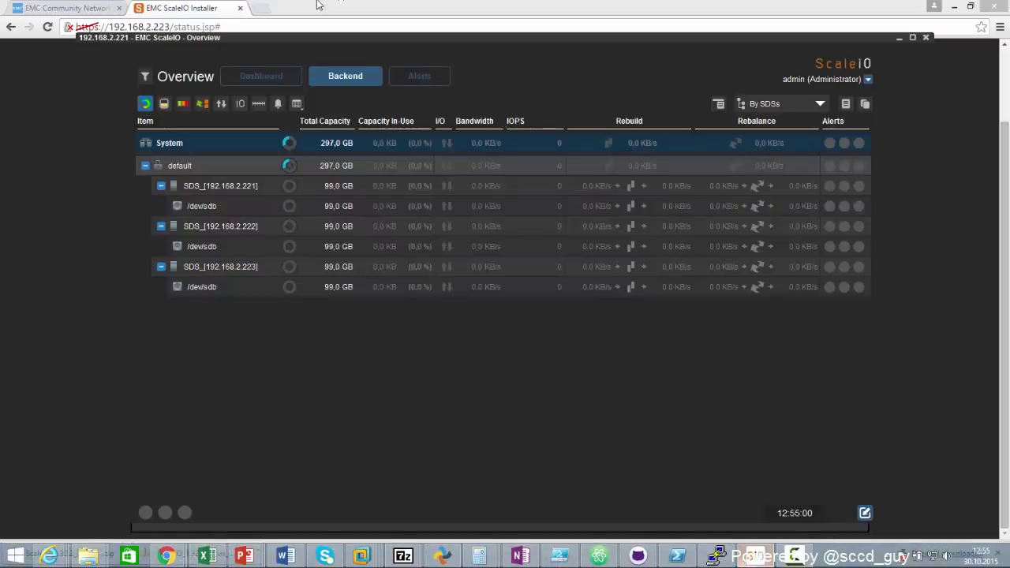
Rename the ScaleIO system to ScaleIO_Tutorial.
right_click(190, 152)
left_click(230, 183)
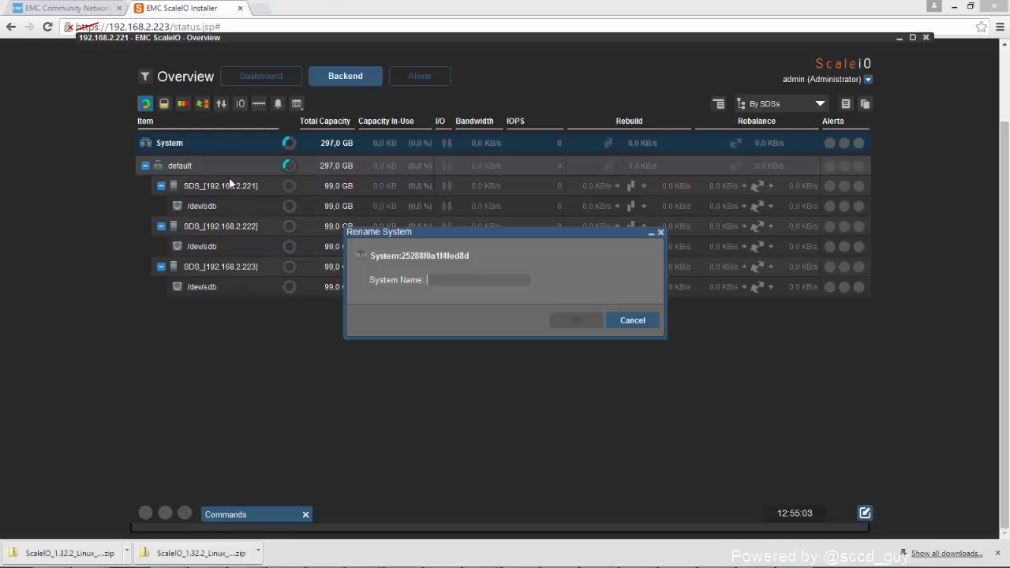
type("ScaleIO_Tutorial")
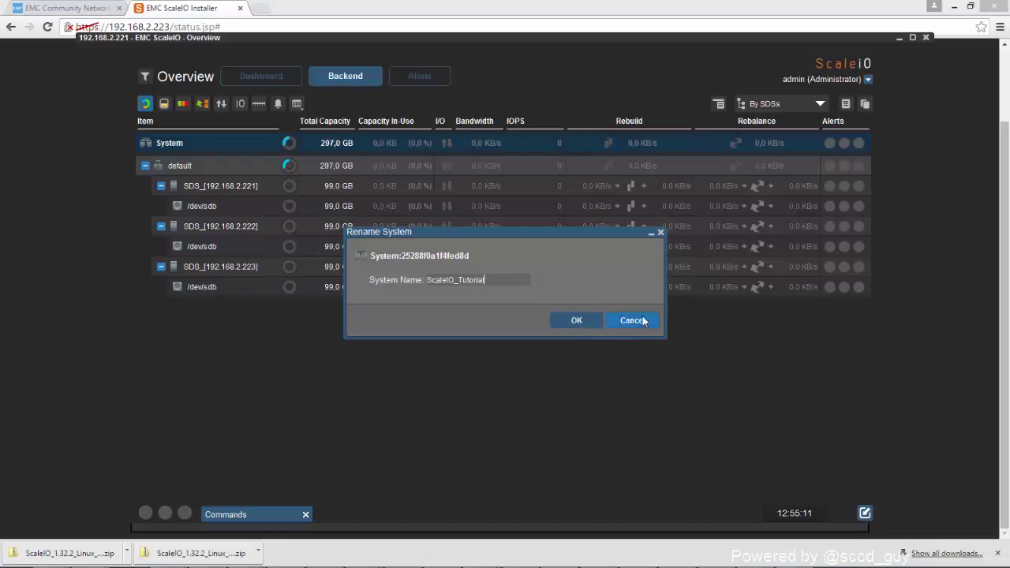
left_click(562, 321)
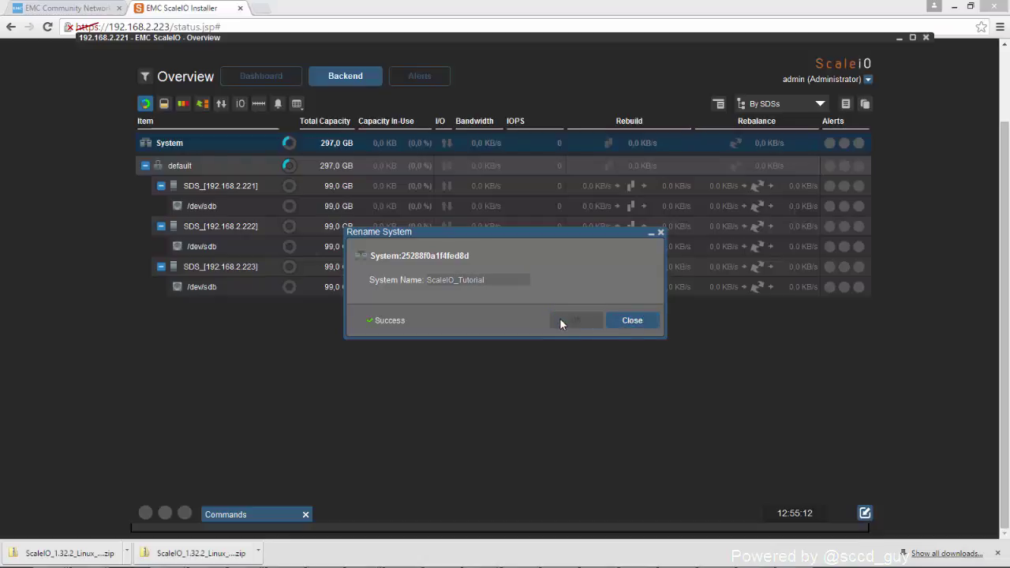
left_click(612, 321)
Rename the default protection domain to Tutorial_PD.
right_click(188, 172)
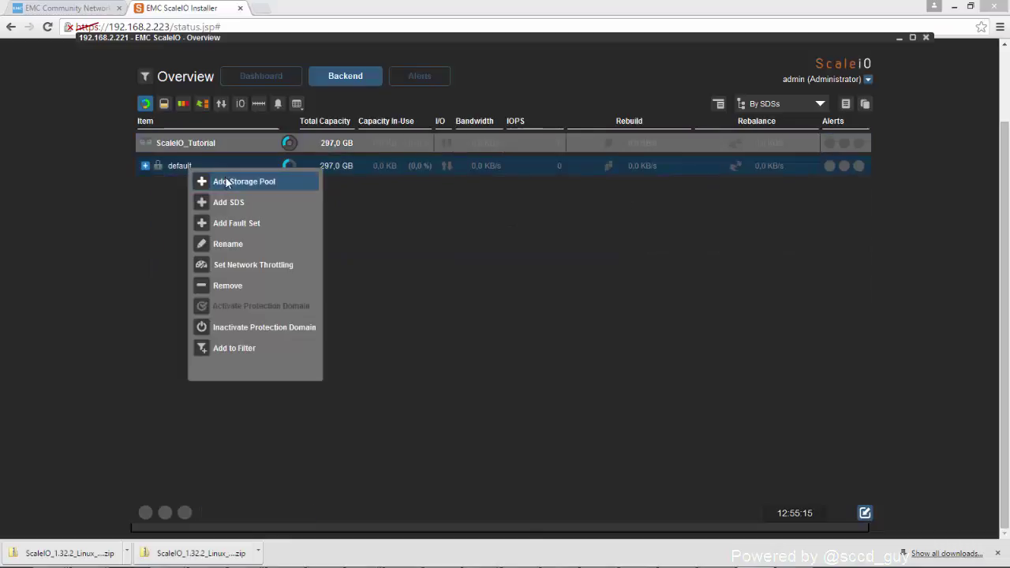
left_click(229, 242)
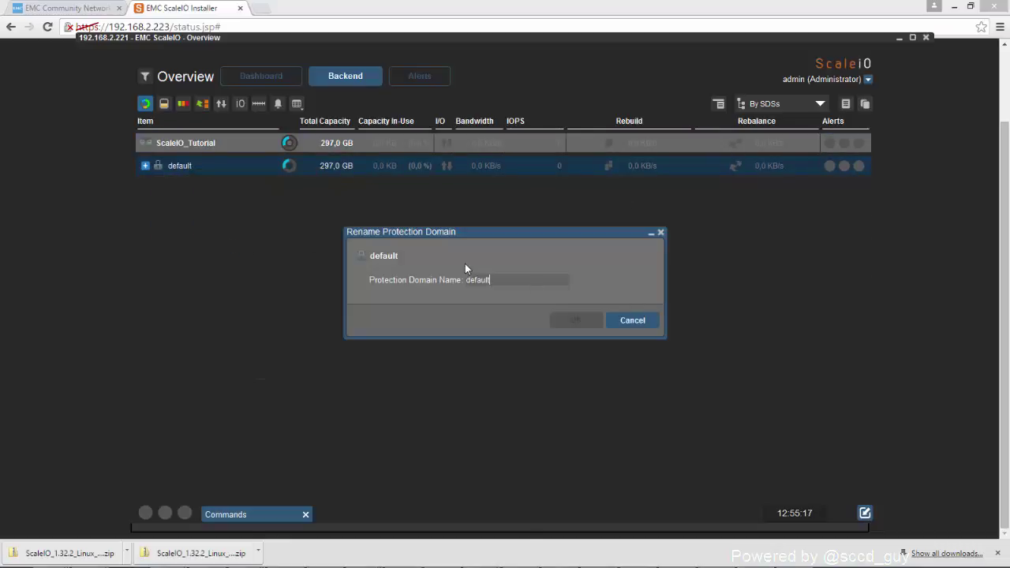
left_click_drag(581, 281, 428, 275)
type("Tutorial_PD")
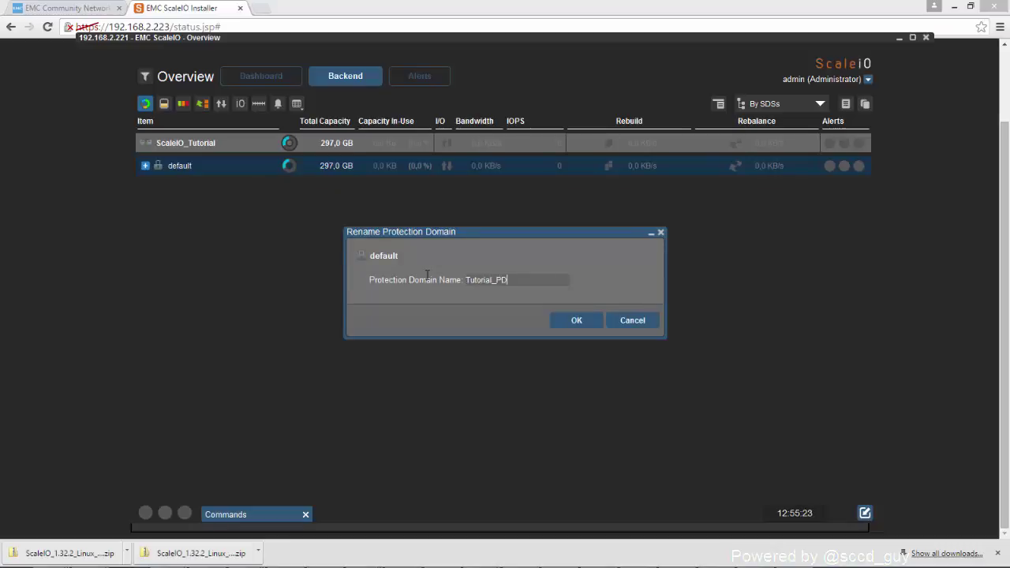
left_click(583, 319)
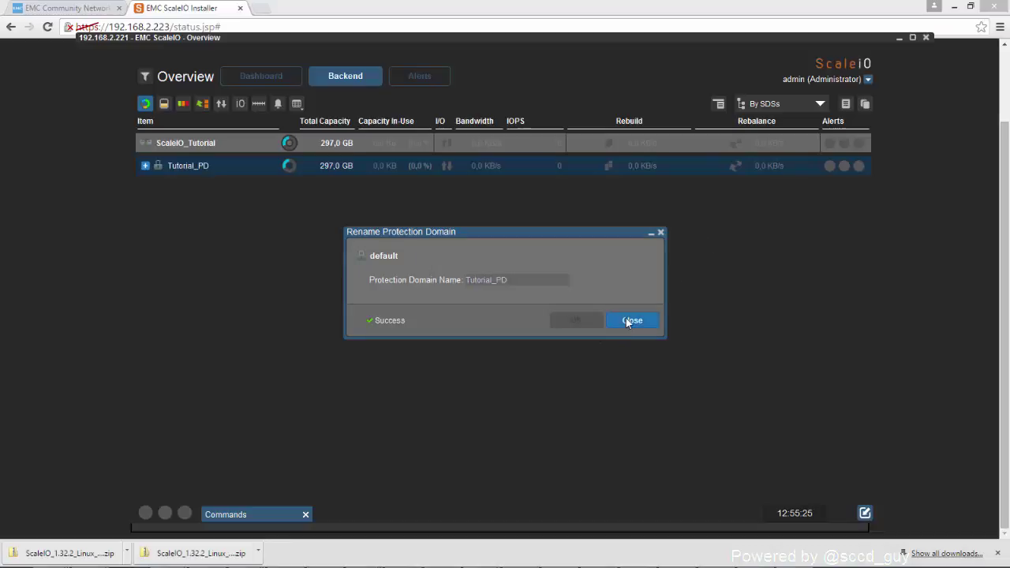
left_click(632, 320)
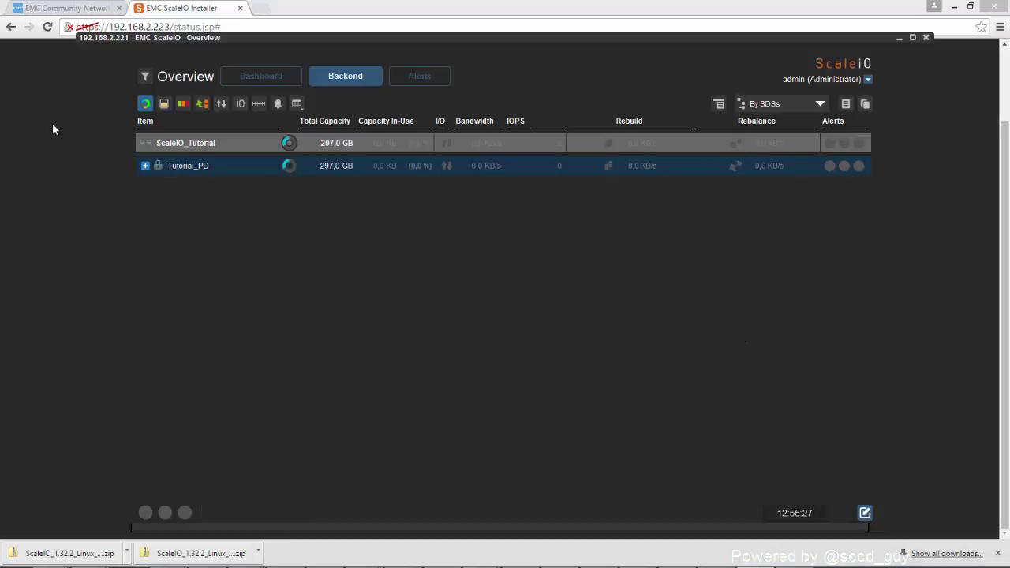
Expand Tutorial_PD to show its SDS nodes, then return to the installer page in Chrome.
left_click(147, 167)
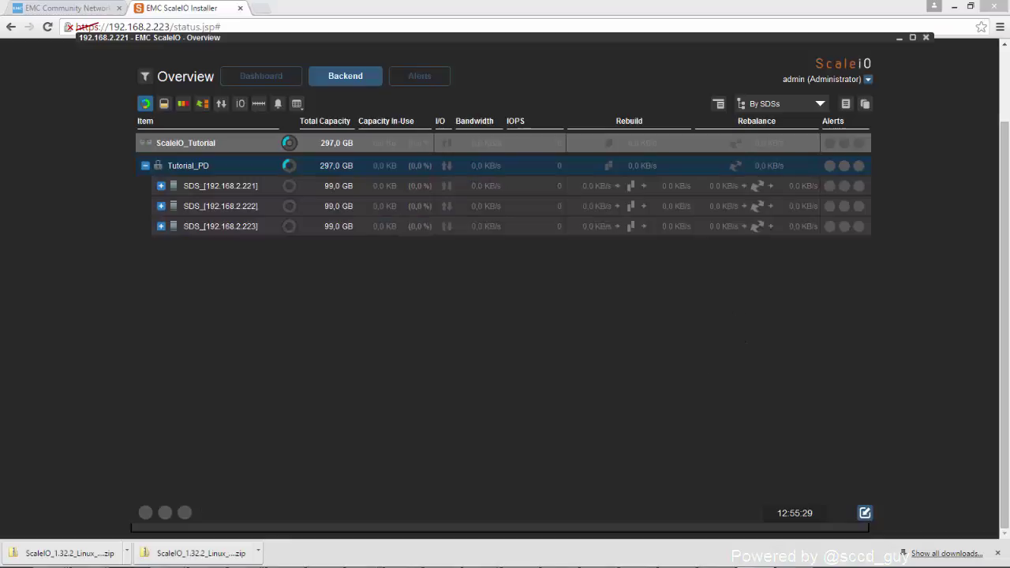
mouse_move(637, 555)
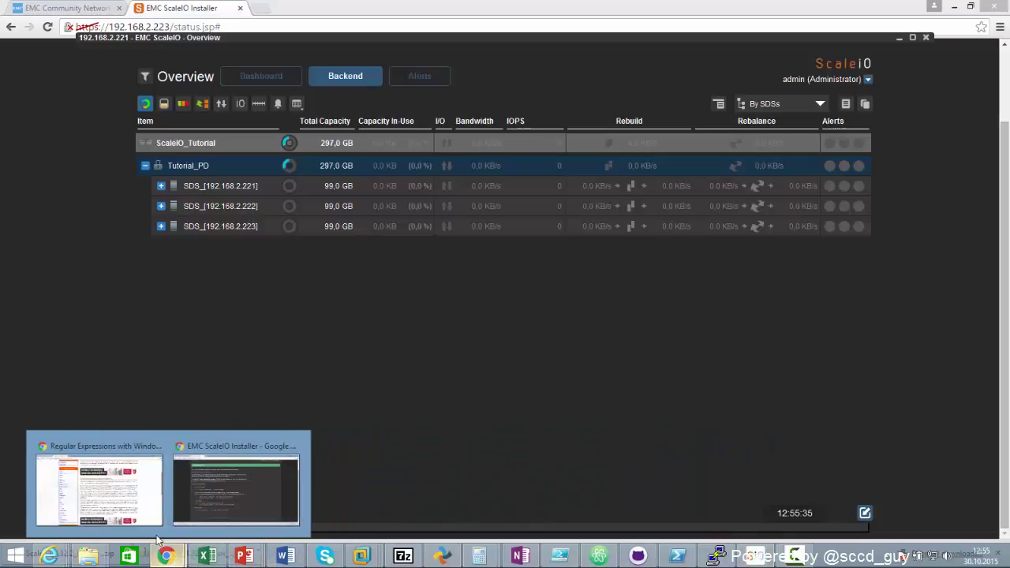
left_click(251, 494)
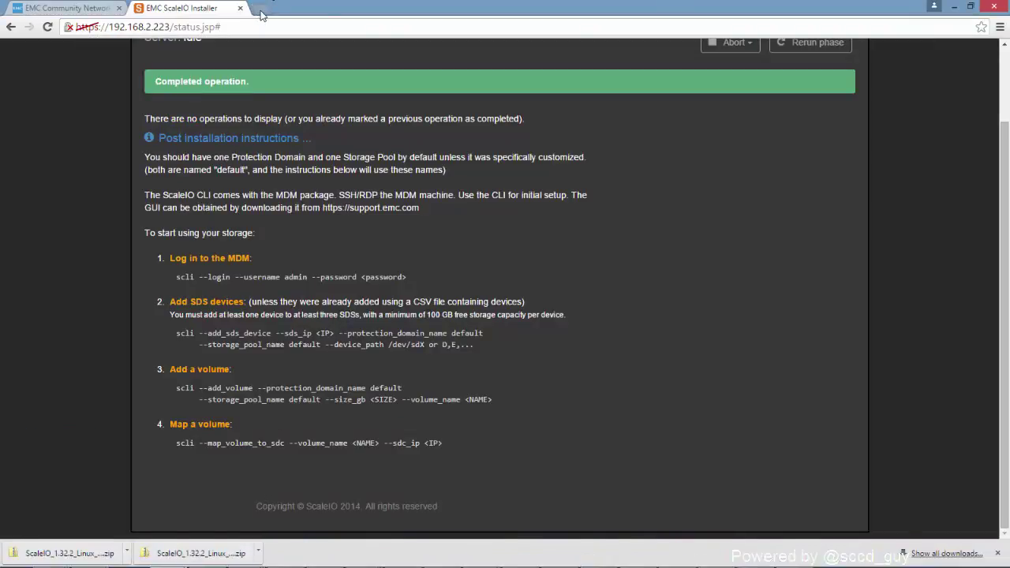
left_click(261, 7)
type("192")
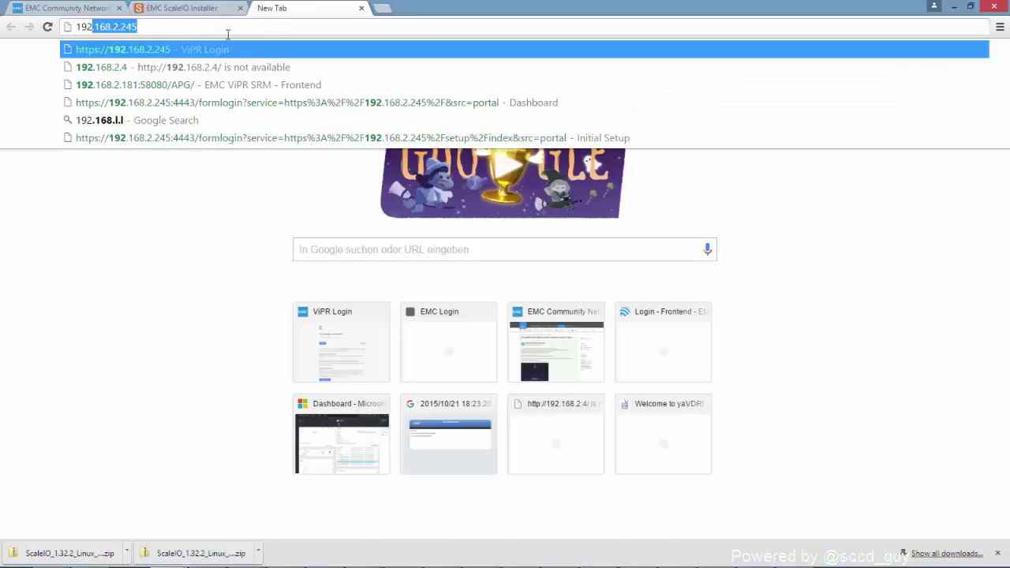
key("Down")
key("Up")
key("Return")
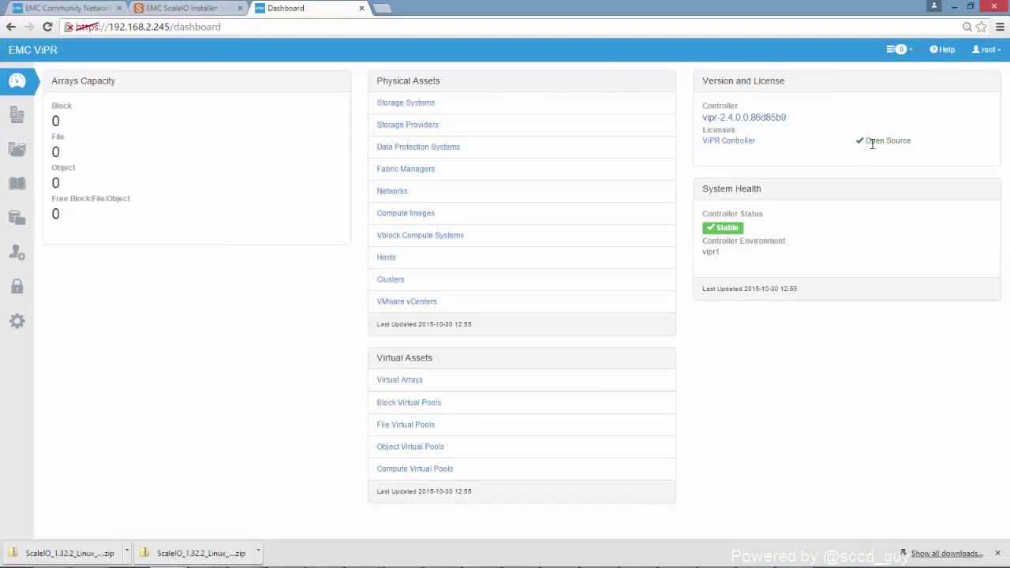
Start adding a storage provider of type ScaleIO Gateway under Physical Assets.
left_click(15, 124)
left_click(96, 138)
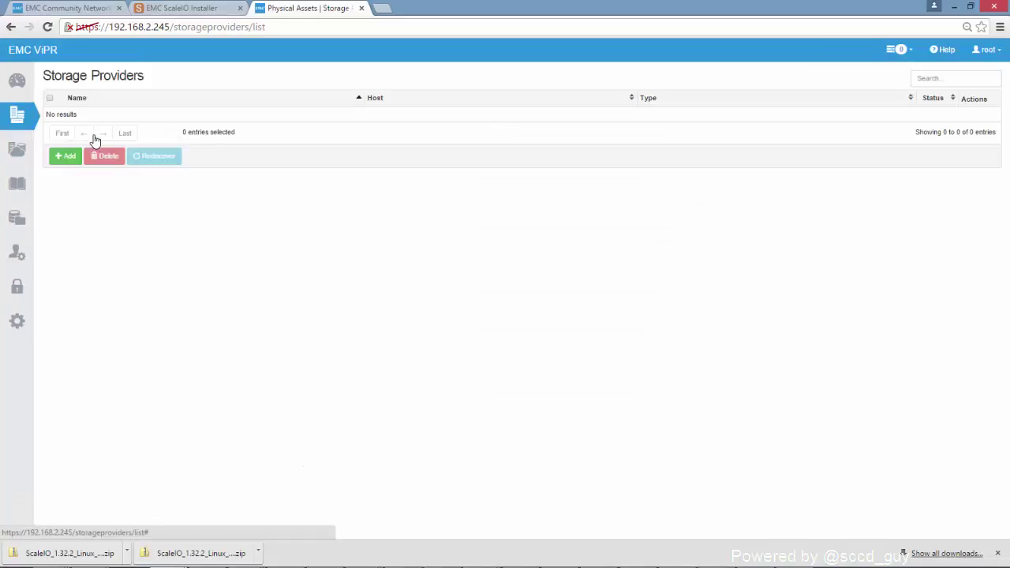
left_click(65, 156)
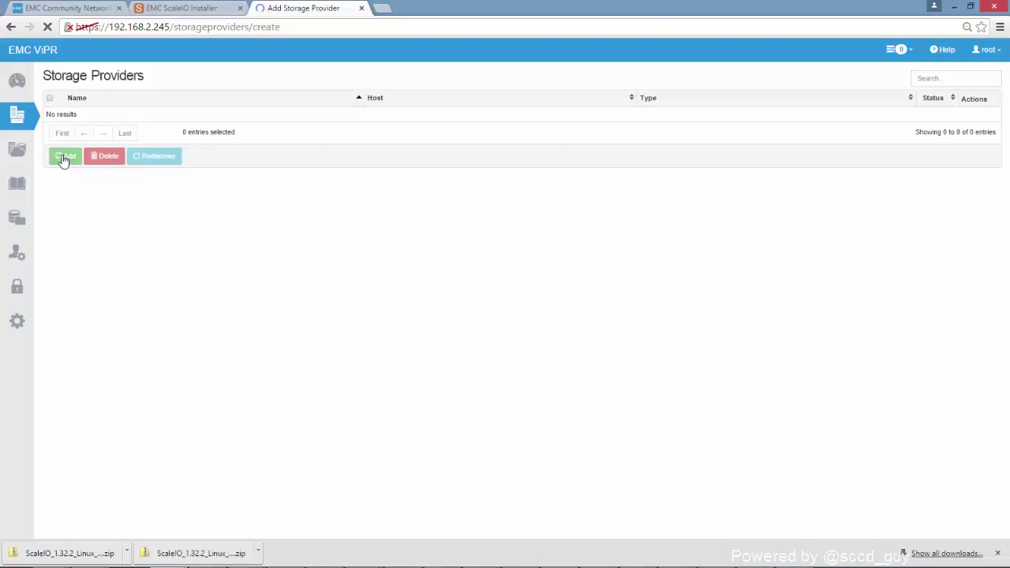
left_click(490, 185)
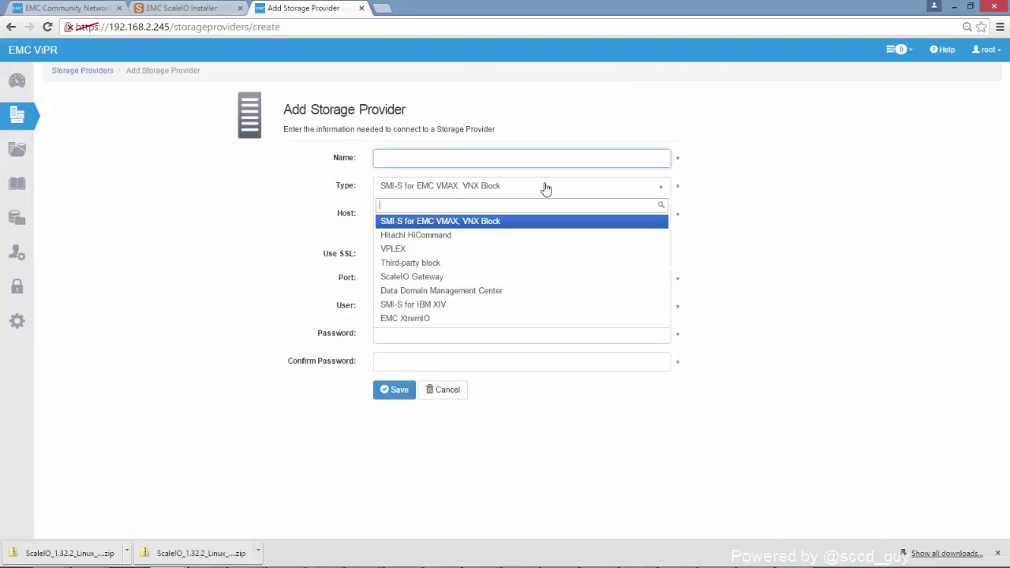
left_click(417, 278)
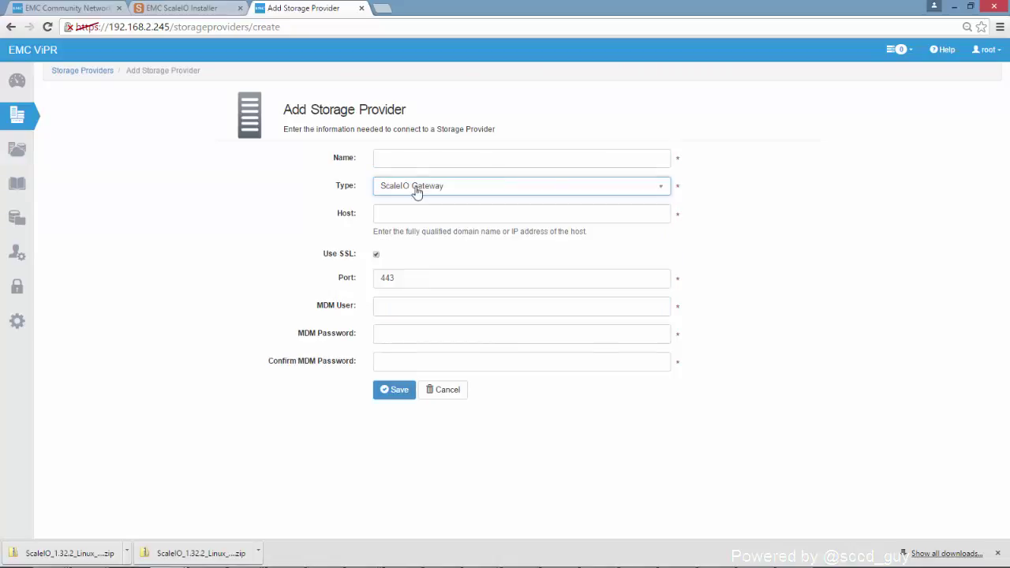
Enter name ScaleIO_Tutorial, host 192.168.2.223, the MDM user and password, and save.
left_click(413, 162)
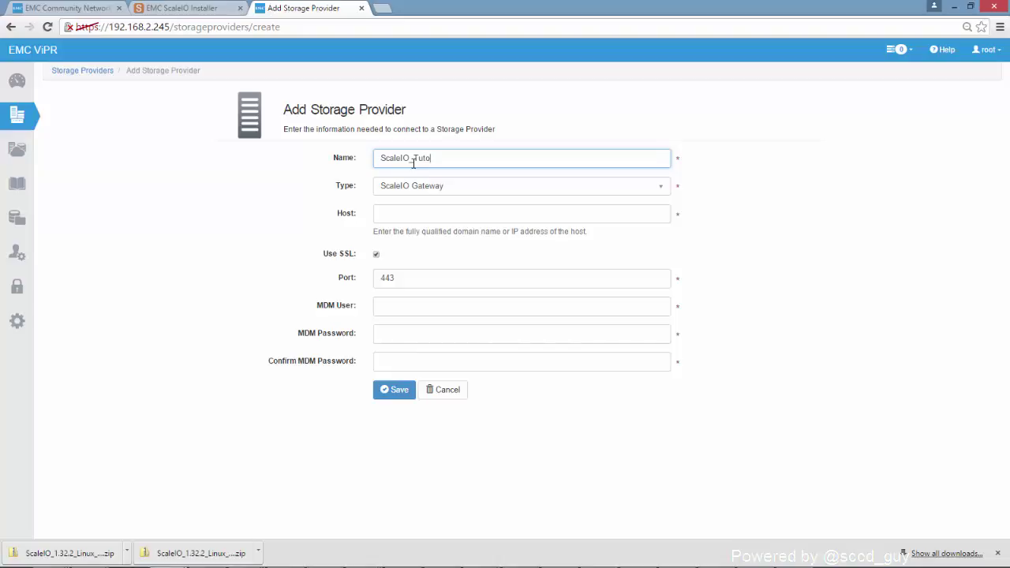
left_click(391, 212)
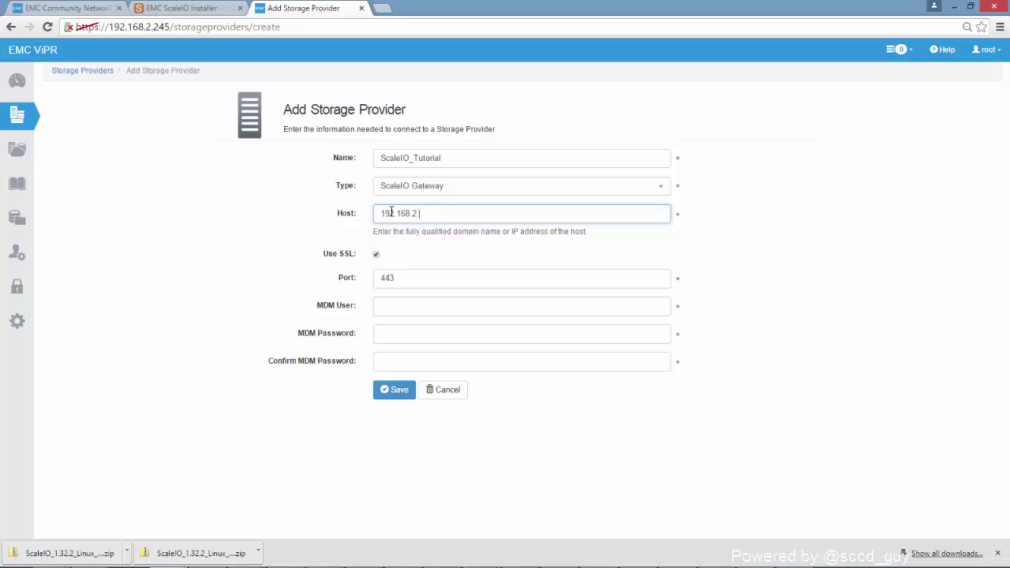
left_click(447, 305)
type("admin")
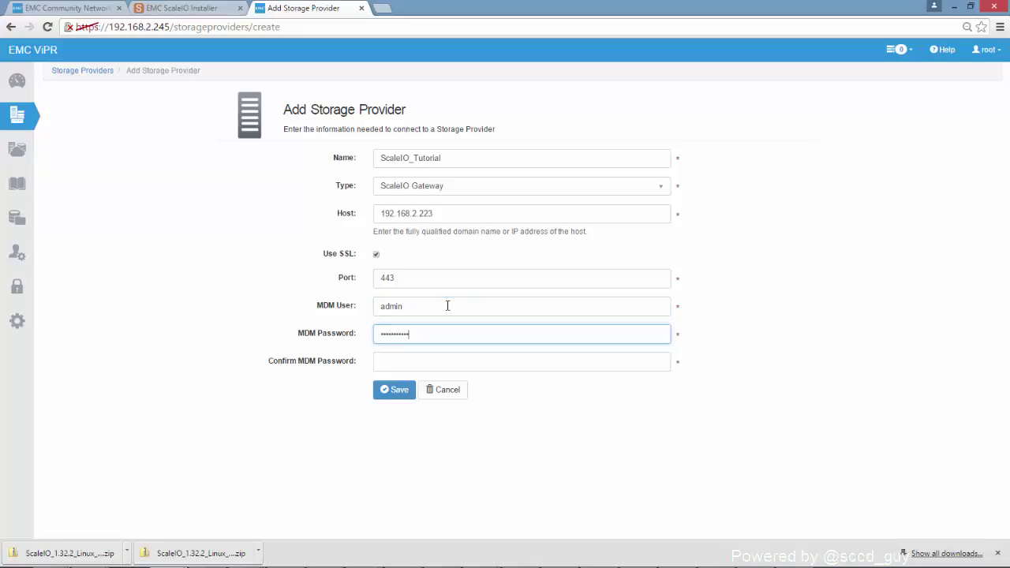
type("1")
key("Tab")
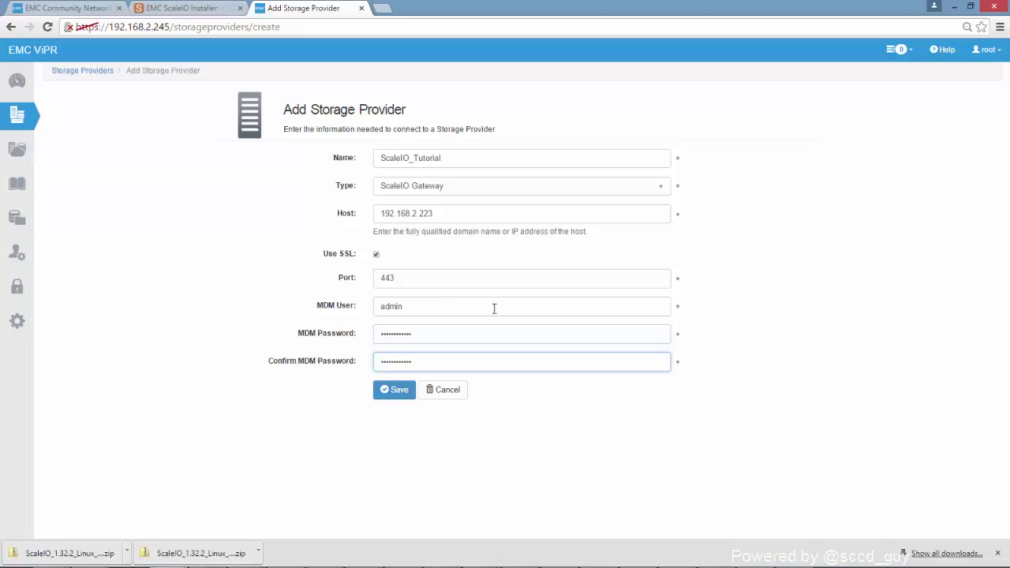
left_click(393, 391)
left_click(393, 392)
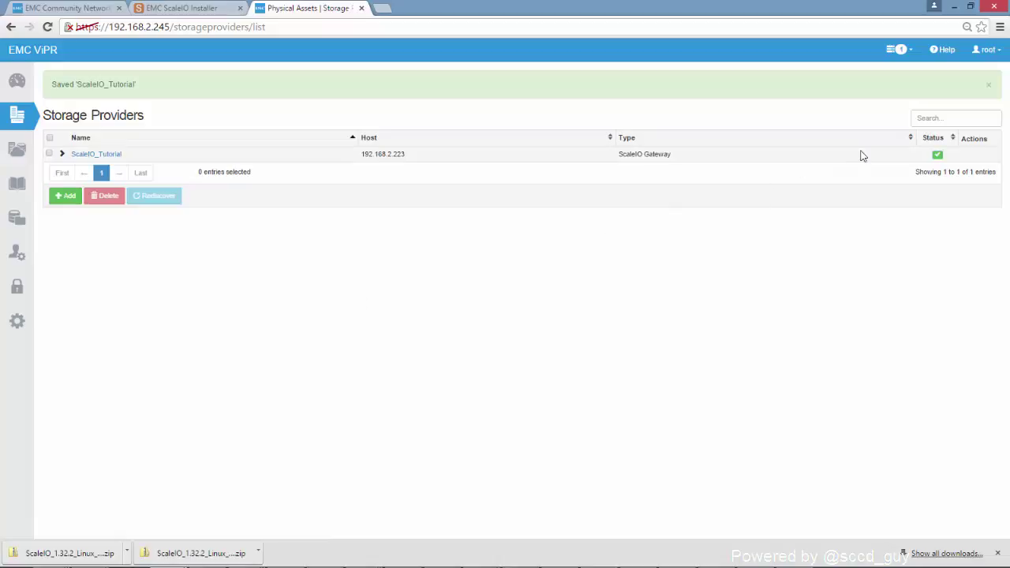
Inspect the ScaleIO_Tutorial provider and its Tutorial_PD storage system, then view its ports.
left_click(62, 154)
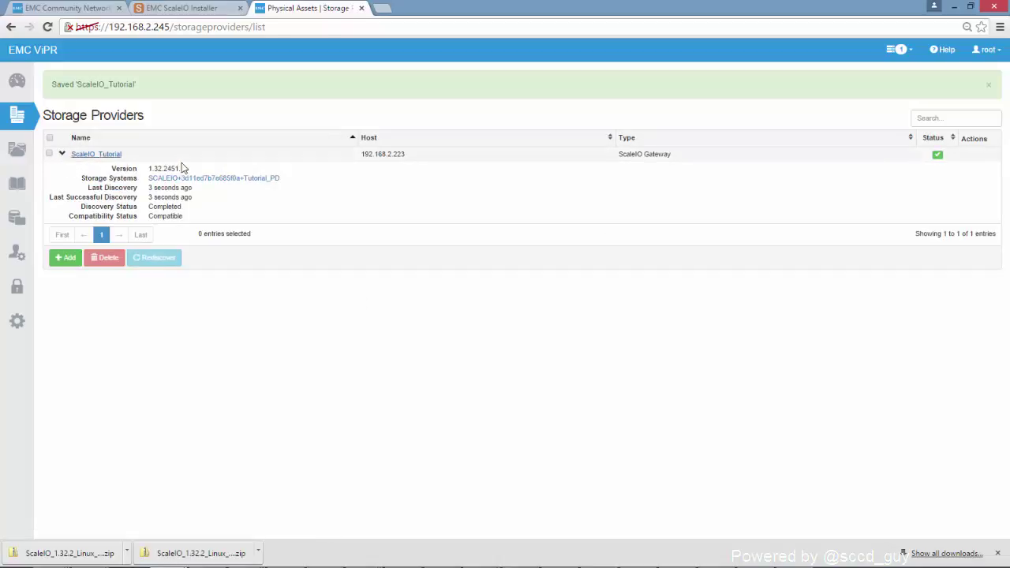
left_click(227, 180)
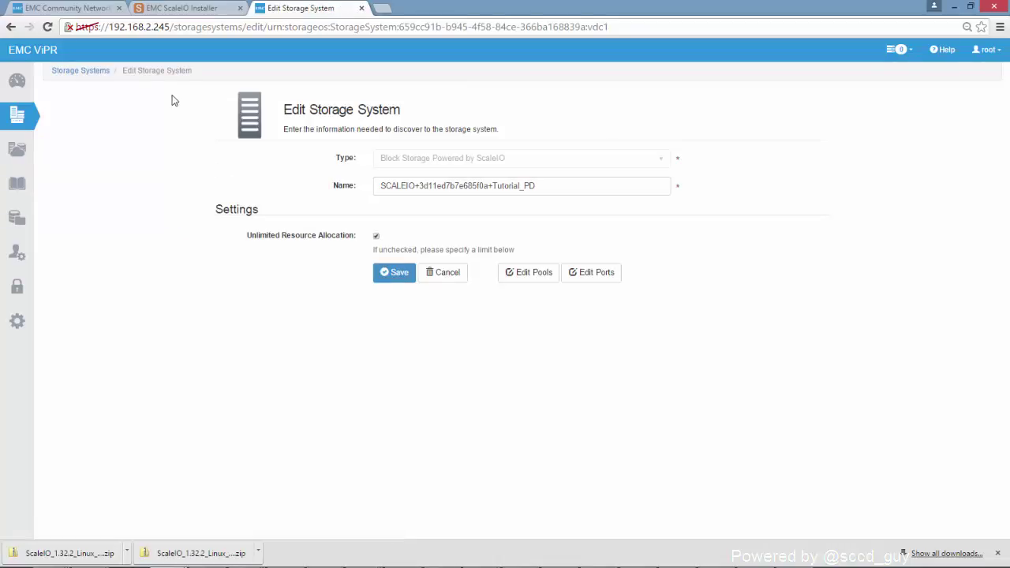
left_click(86, 71)
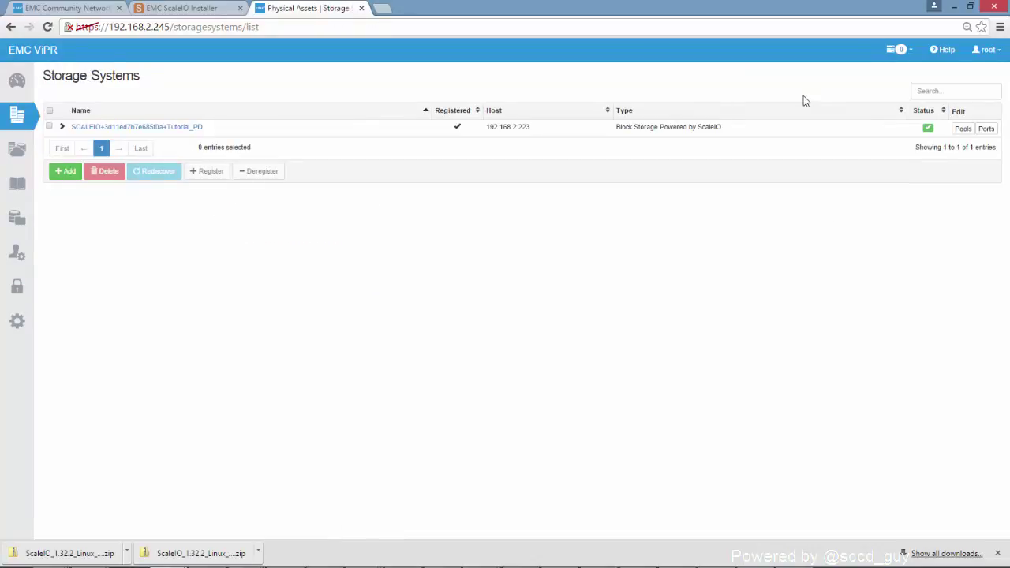
left_click(988, 131)
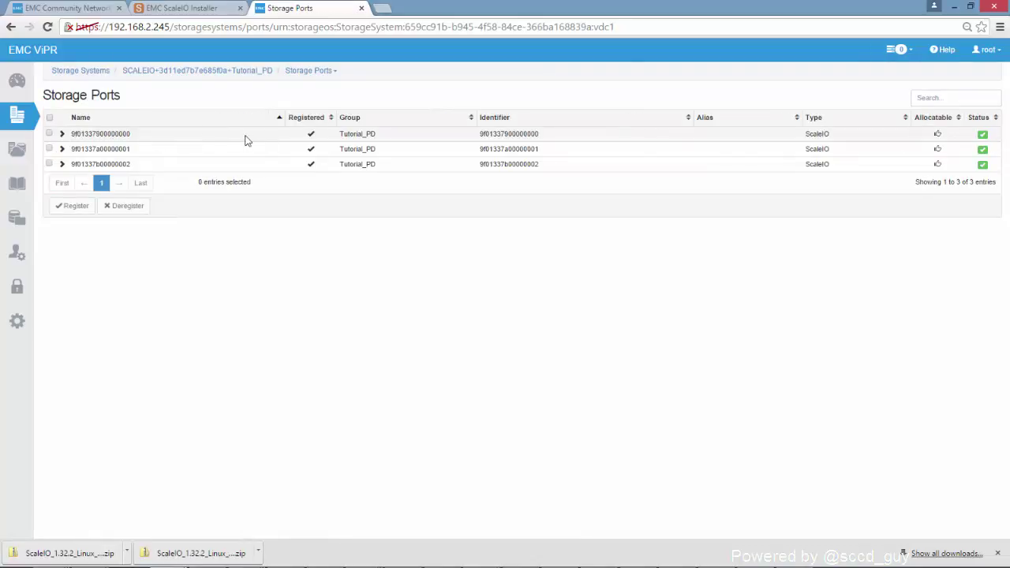
Expand all three storage ports to show their load details.
left_click(62, 135)
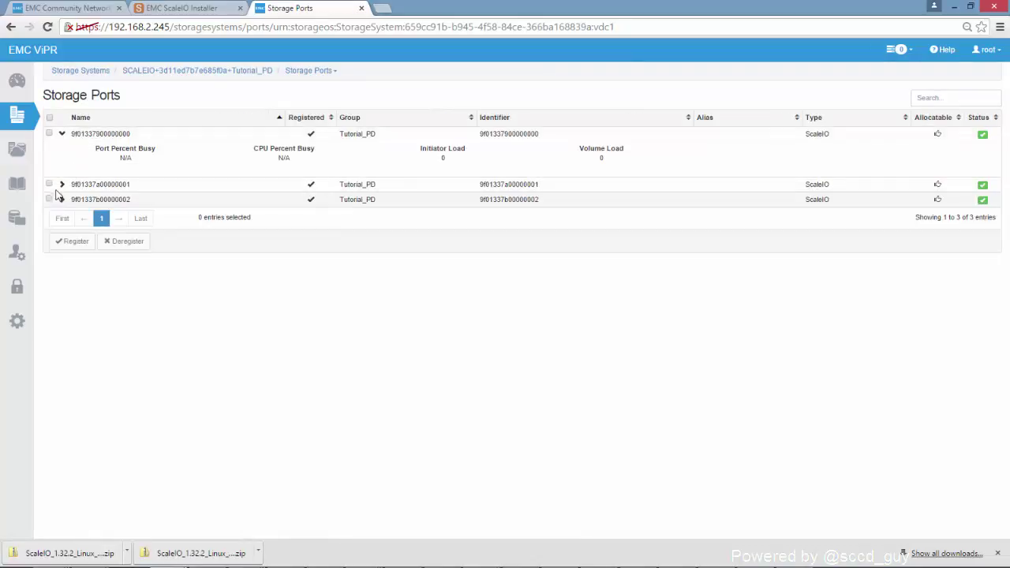
left_click(61, 187)
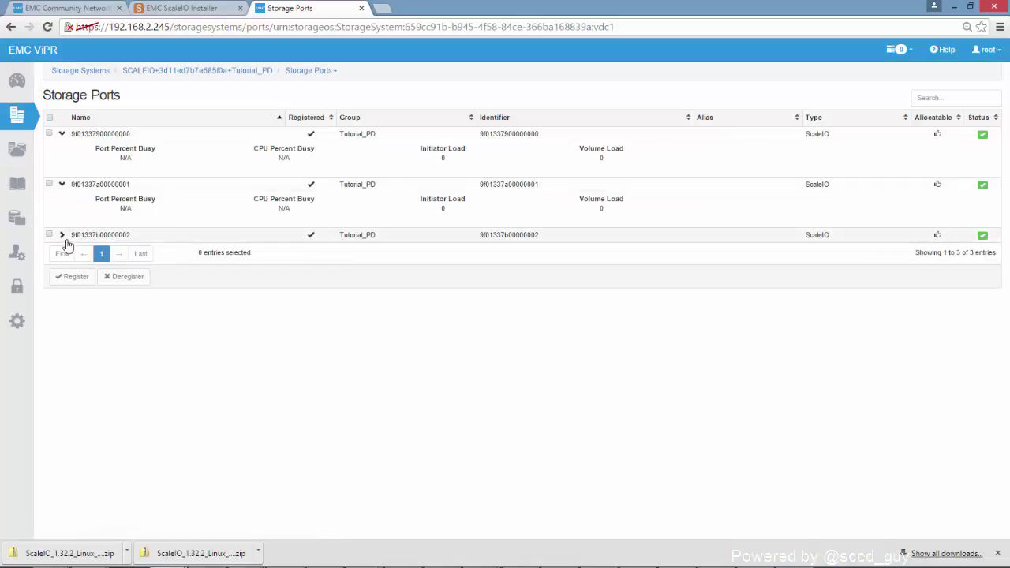
left_click(60, 235)
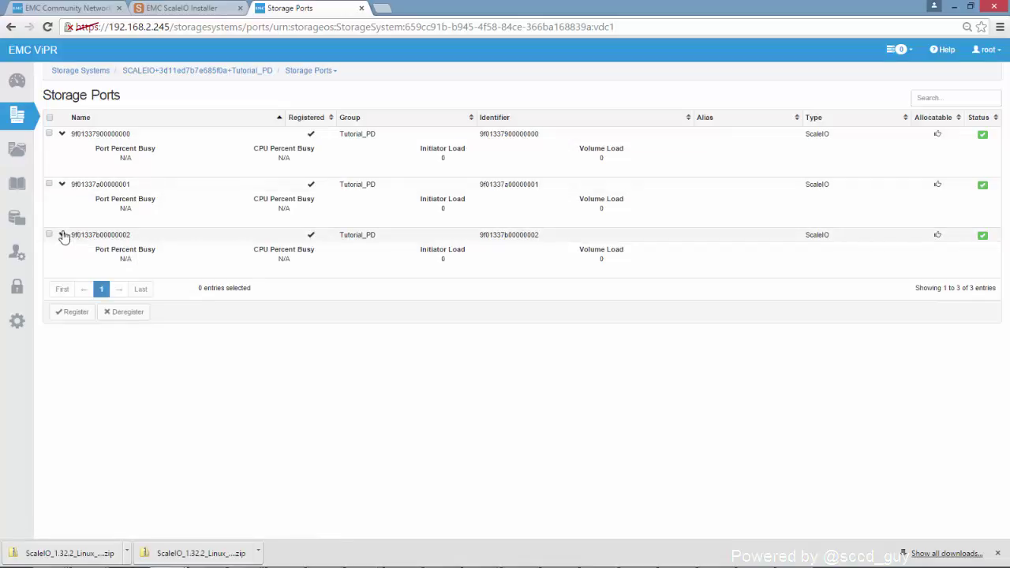
left_click(17, 115)
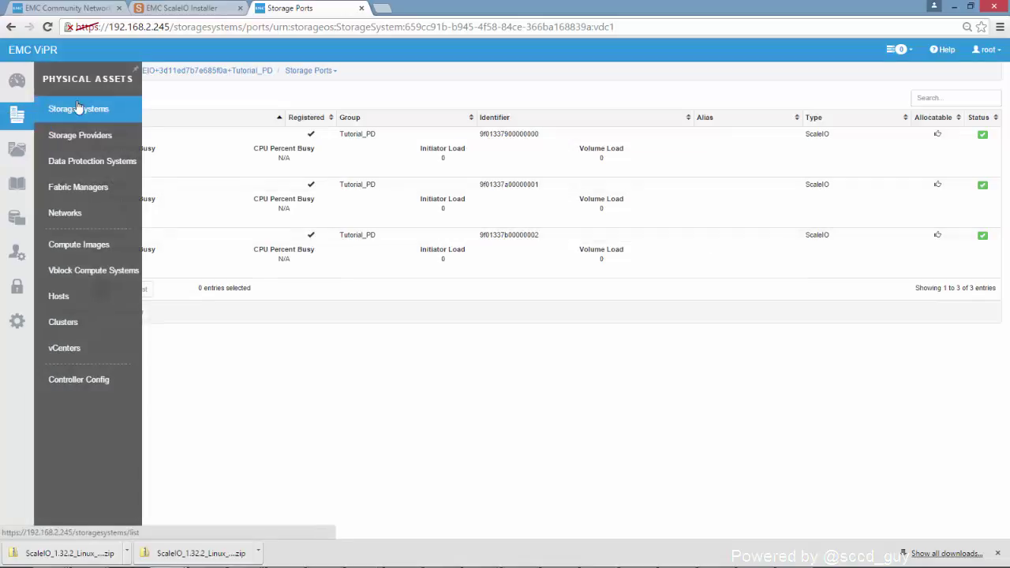
Expand hosts 192.168.2.221, .222 and .223, and view the initiators of 192.168.2.221.
left_click(61, 296)
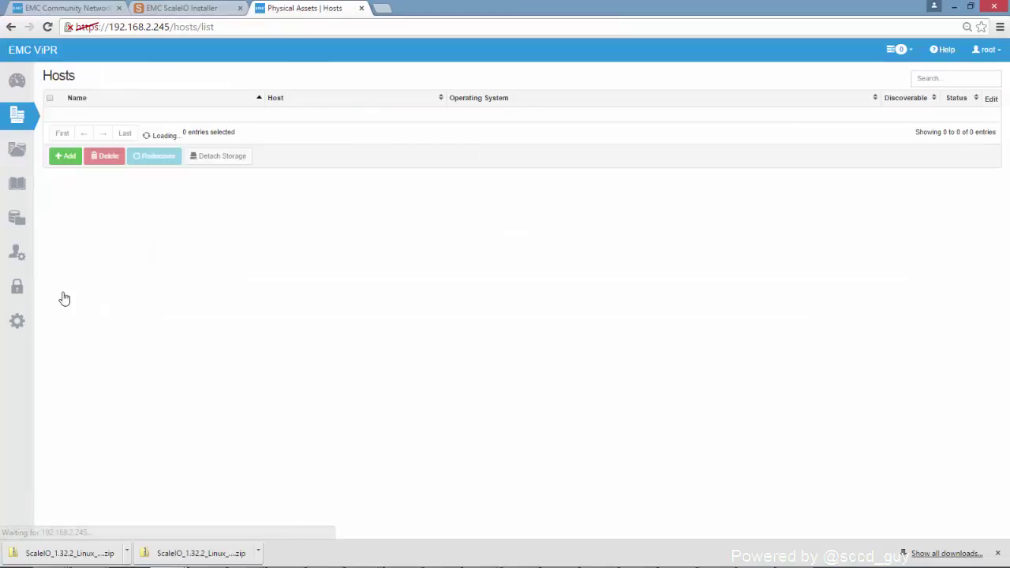
left_click(62, 116)
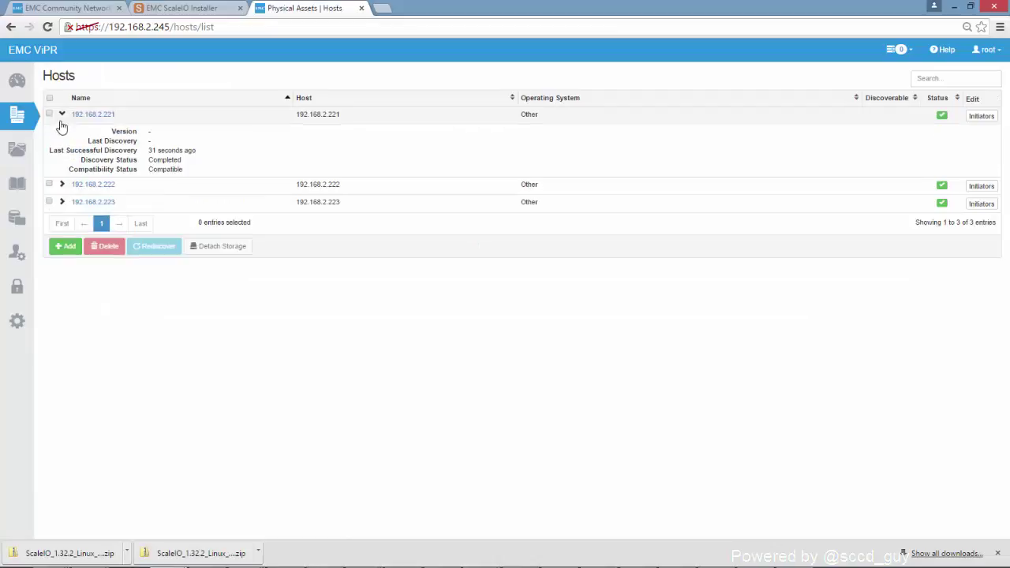
left_click(62, 184)
left_click(61, 254)
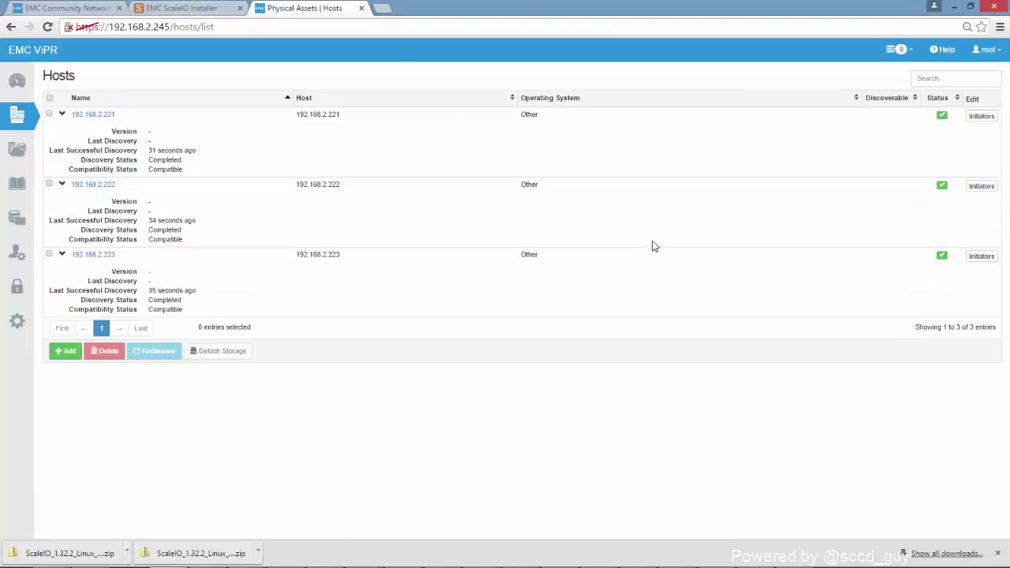
left_click(991, 120)
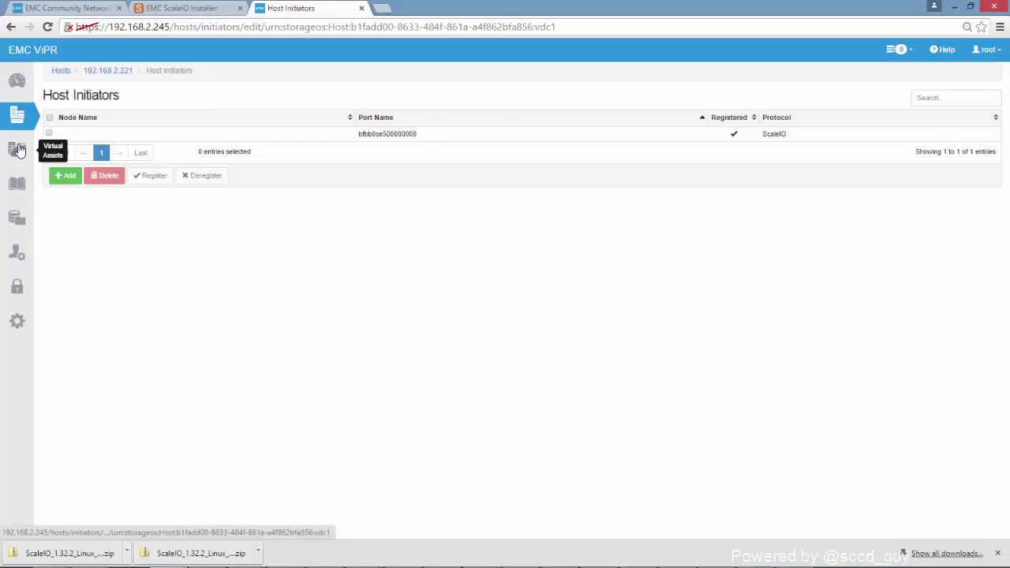
left_click(18, 150)
Create a virtual array named ScaleIO_VA and save it.
left_click(71, 113)
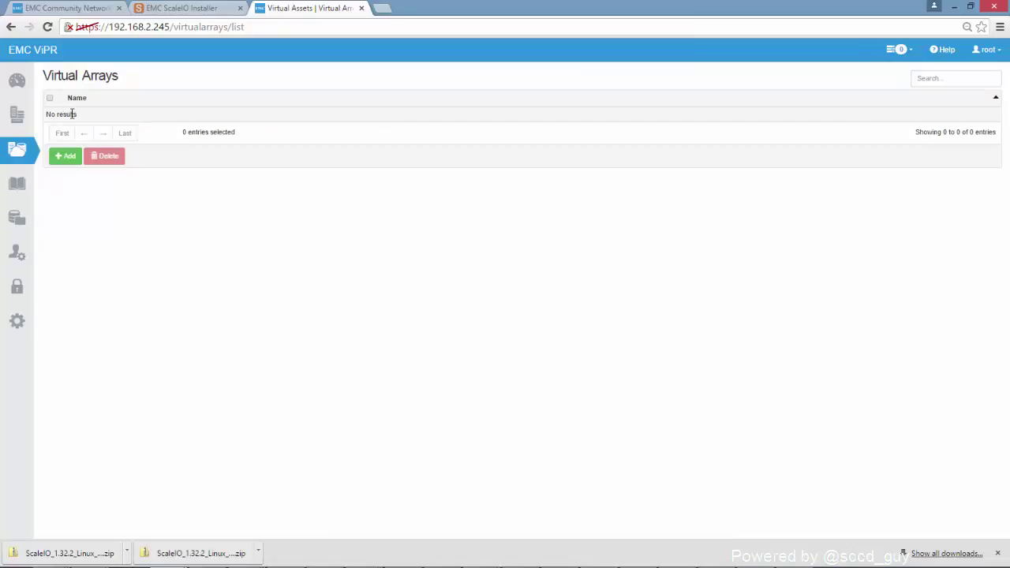
left_click(67, 160)
left_click(444, 136)
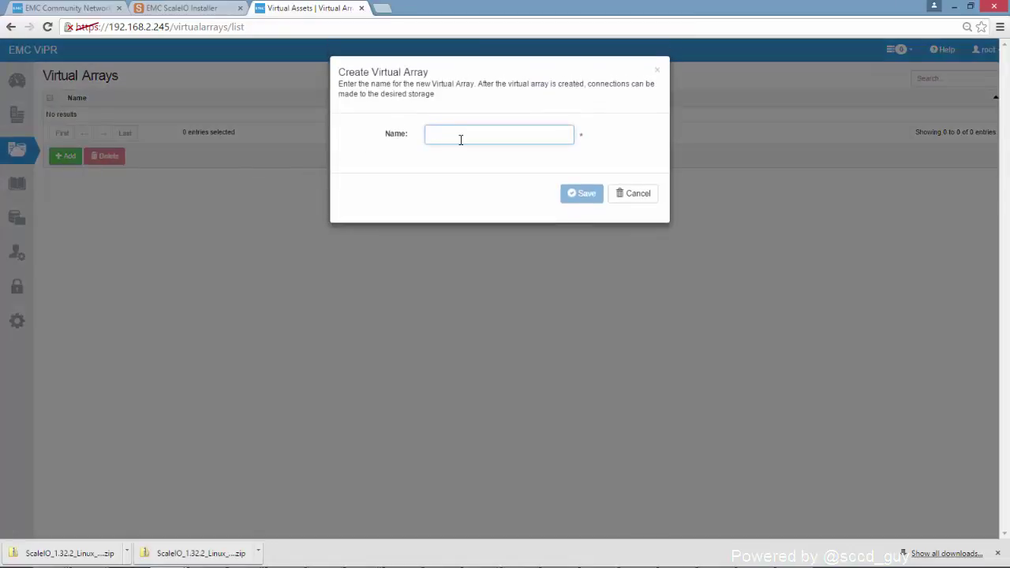
type("ScaleIO_VA")
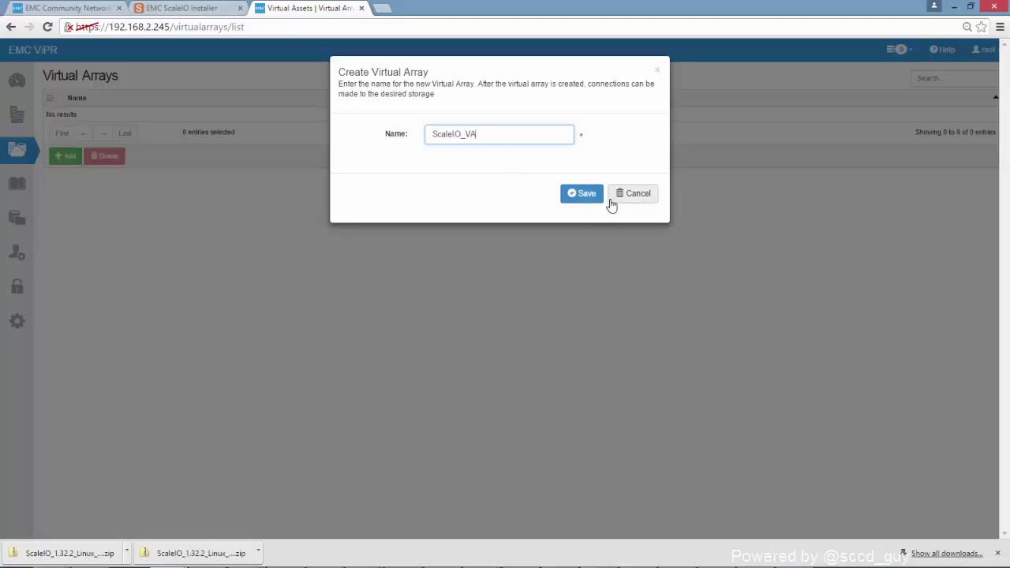
left_click(583, 197)
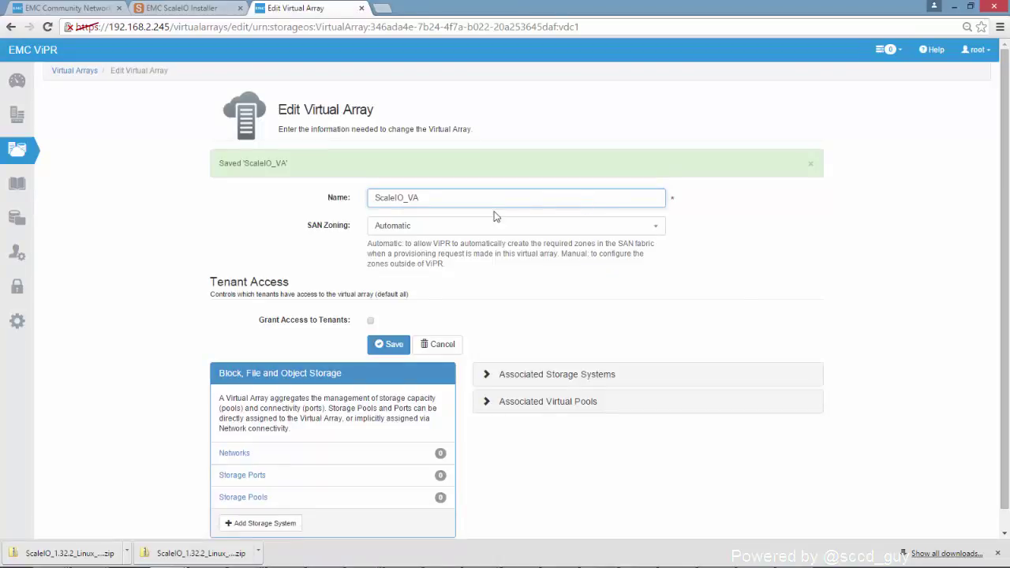
Keep SAN zoning Automatic, grant Provider Tenant access, and attach the ScaleIO storage system.
left_click(475, 228)
left_click(447, 257)
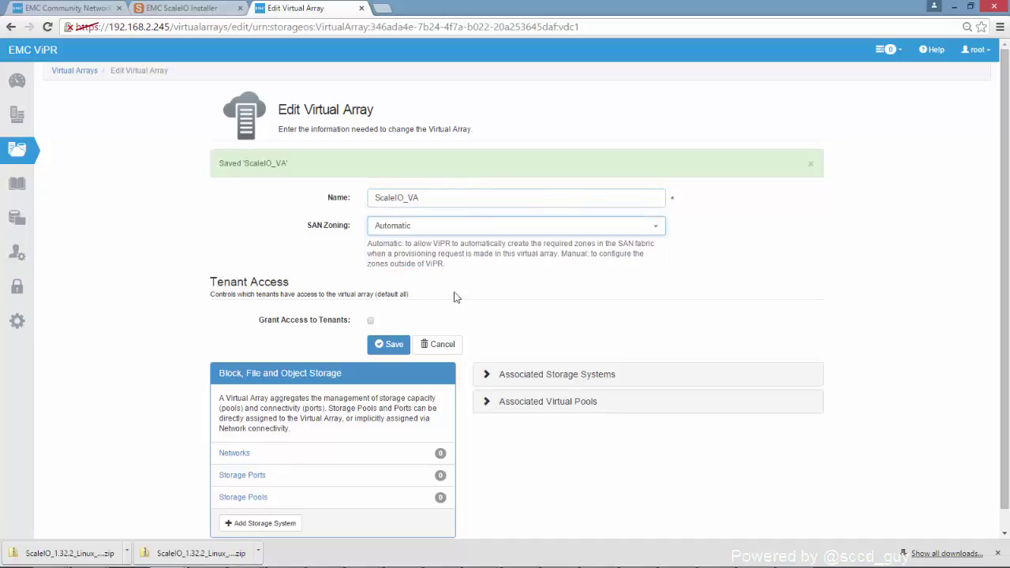
left_click(369, 322)
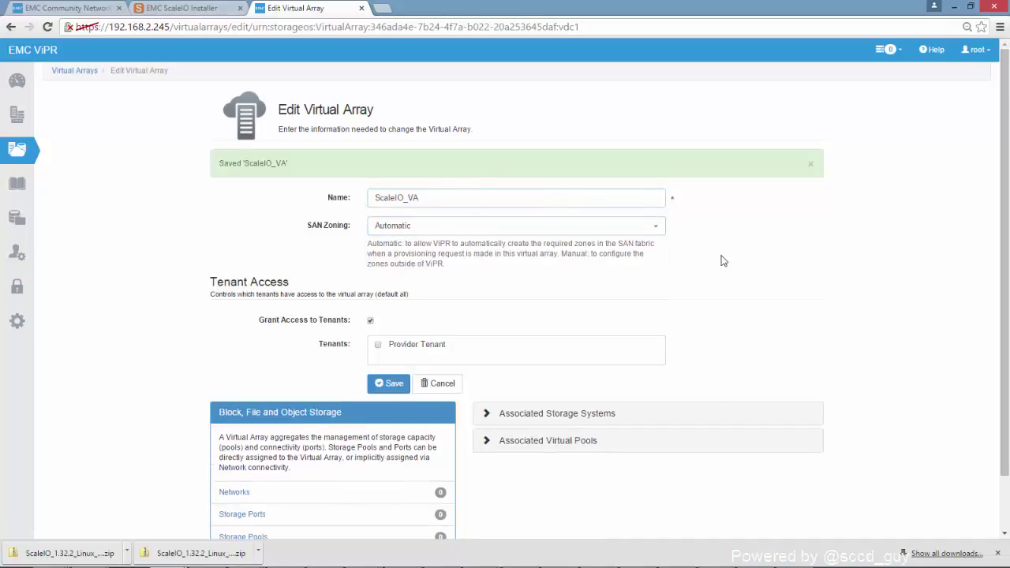
scroll(655, 265, "down", 1)
left_click(379, 286)
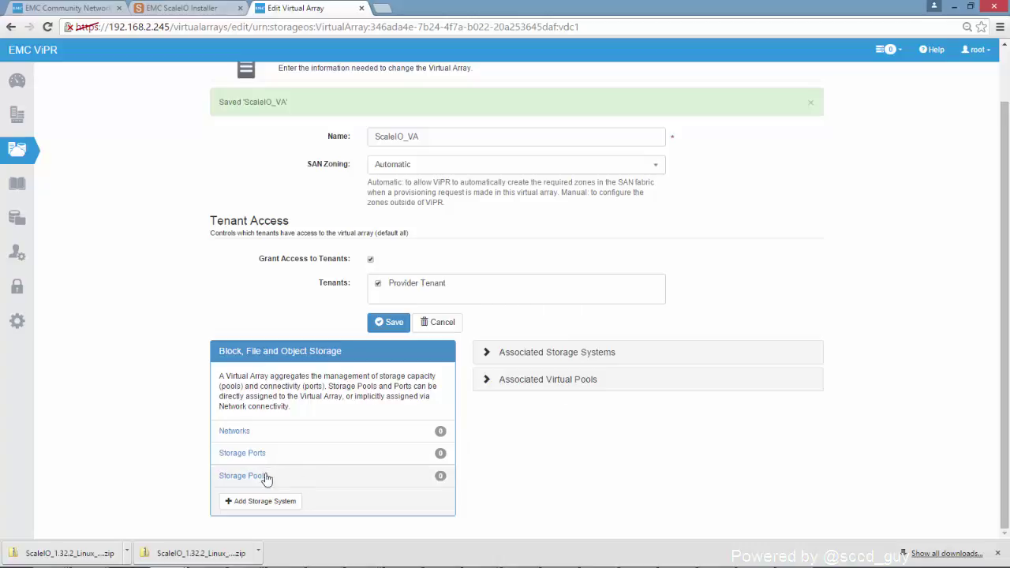
left_click(234, 505)
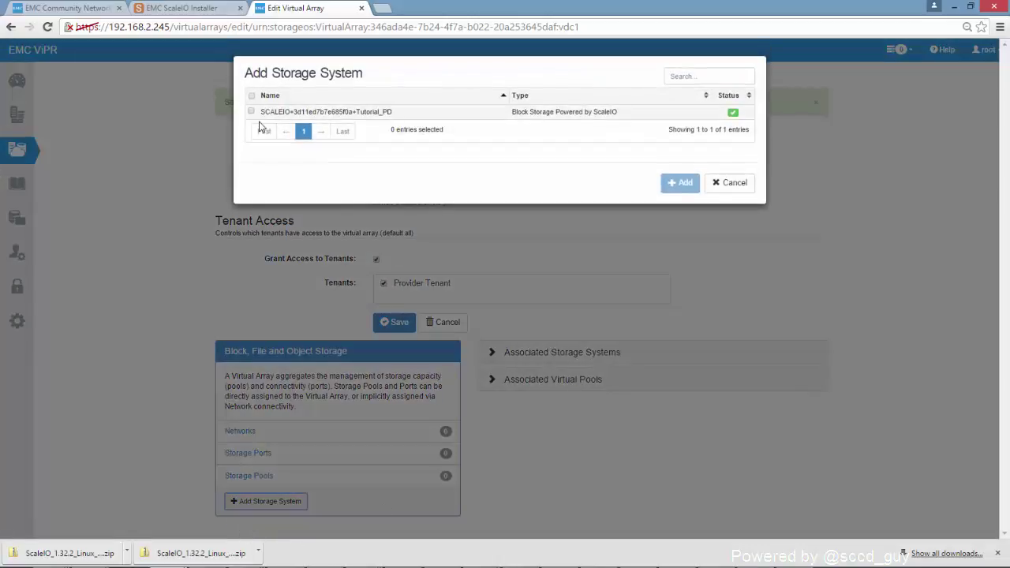
left_click(251, 112)
left_click(679, 188)
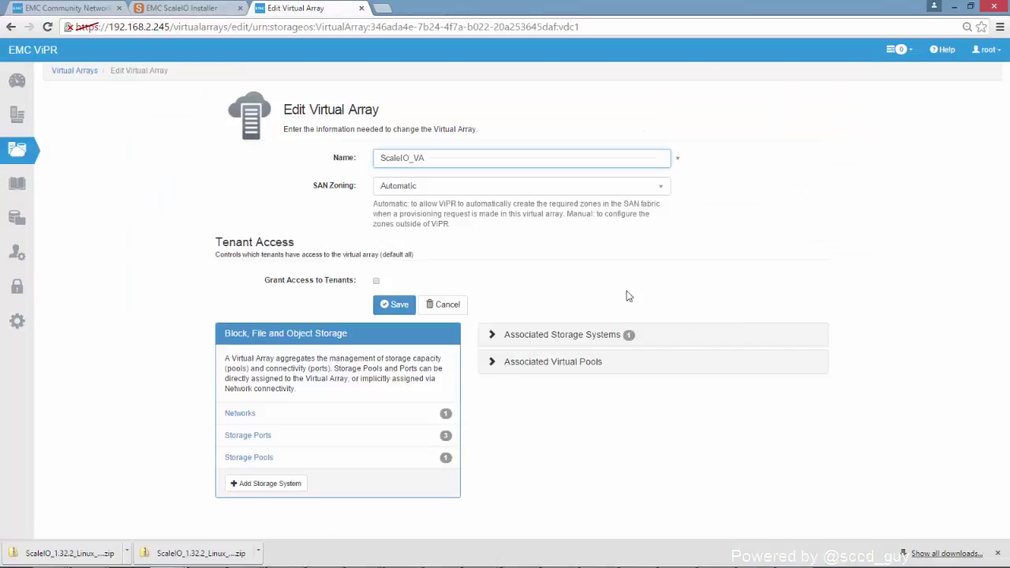
Re-enable Provider Tenant access and save the virtual array settings.
left_click(377, 281)
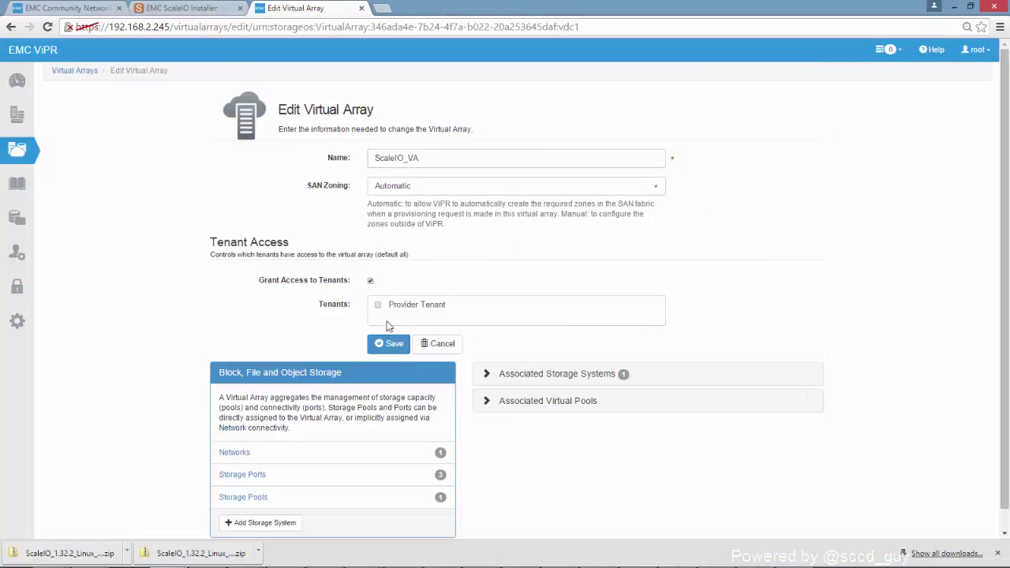
left_click(379, 307)
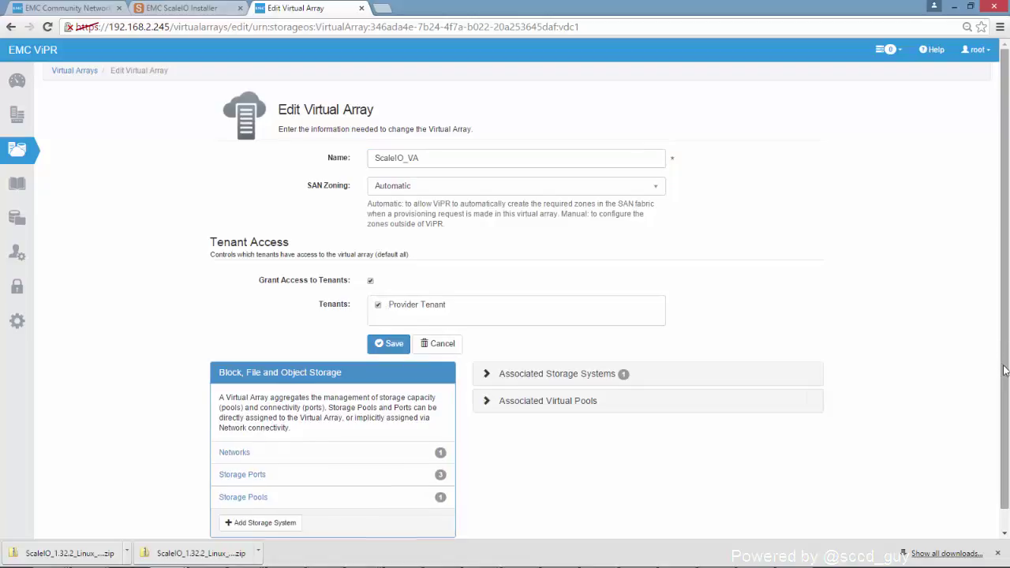
scroll(985, 442, "down", 1)
left_click(388, 324)
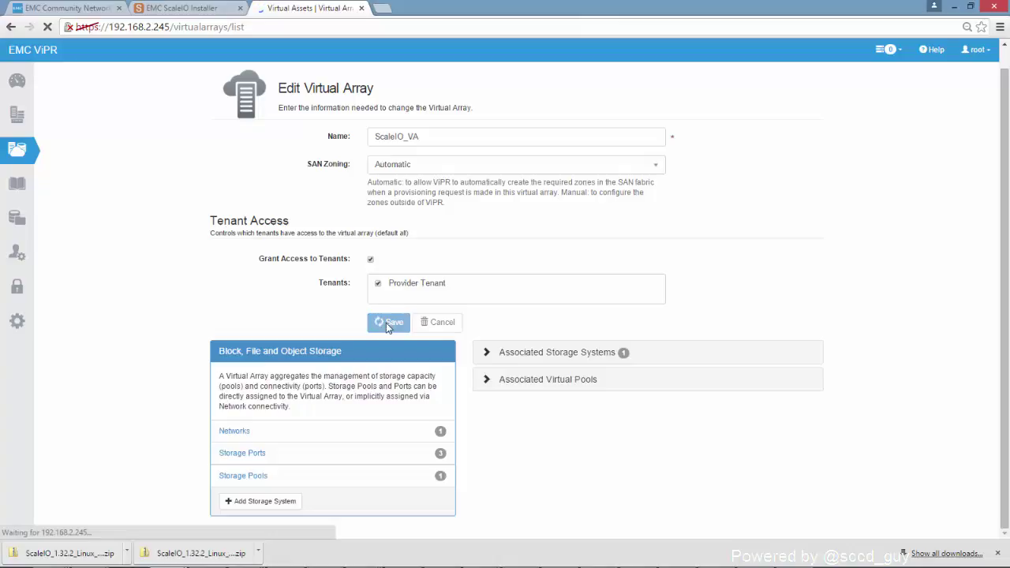
Add block virtual pool ScaleIO_Tutorial_Pool, described 'Pool for Tutorial', on virtual array ScaleIO_VA.
left_click(18, 149)
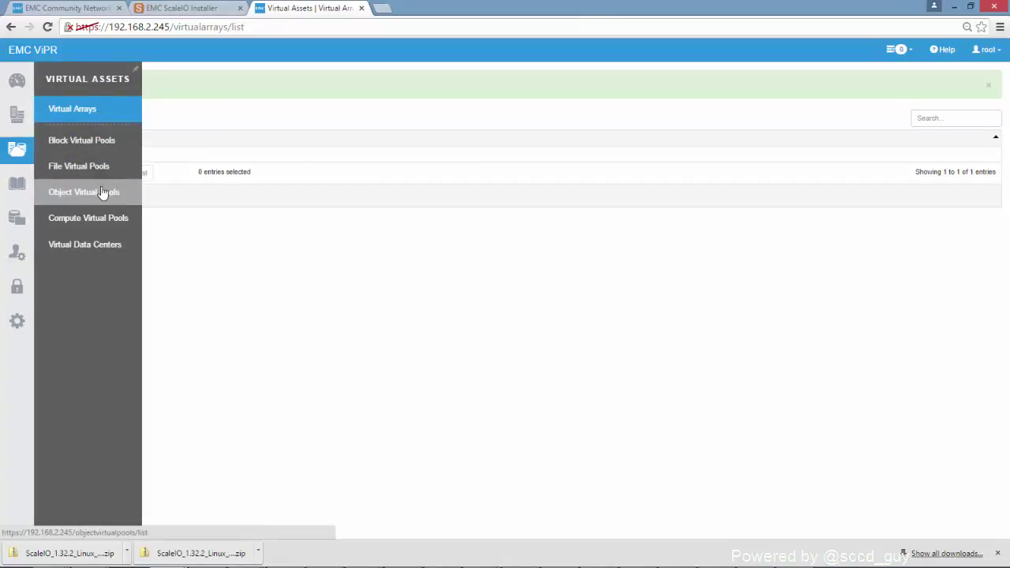
left_click(93, 144)
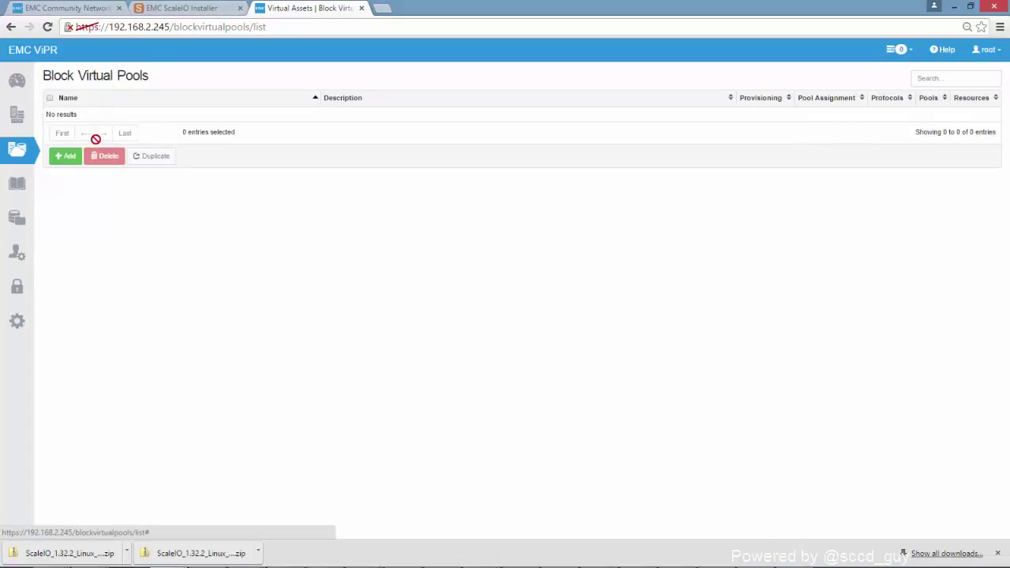
left_click(65, 164)
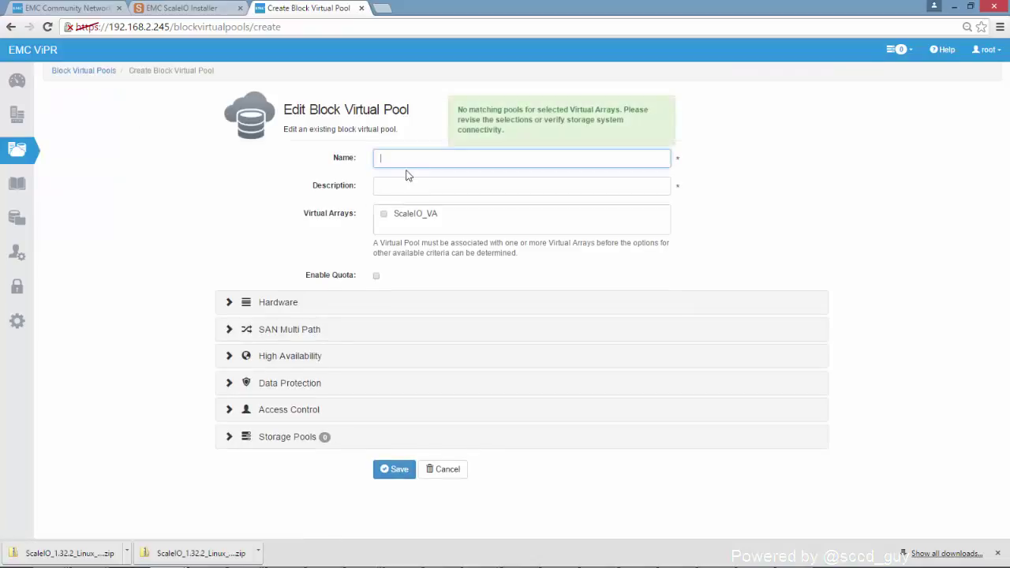
type("ScaleIO_Tutorial_Pool")
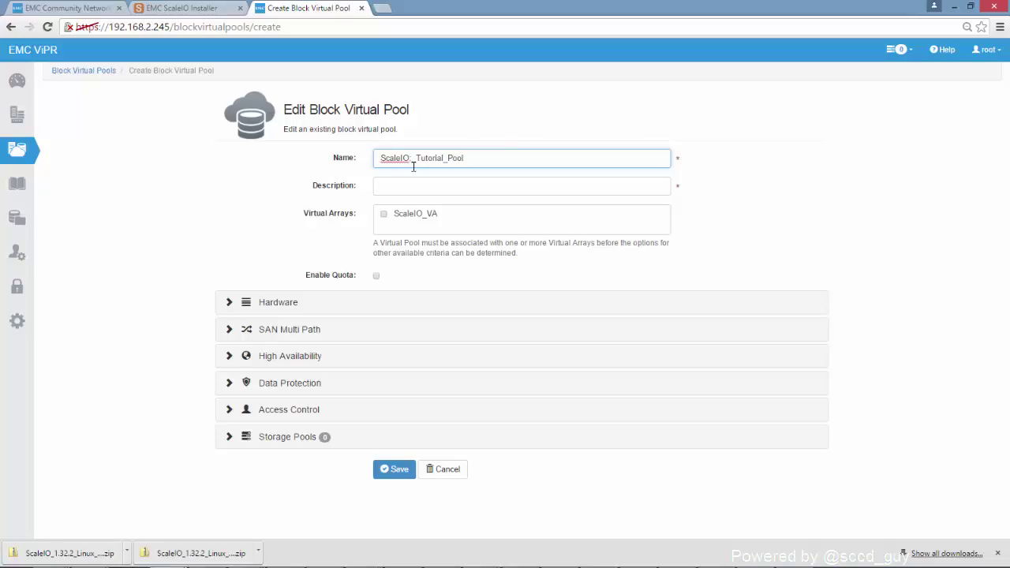
key("BackSpace")
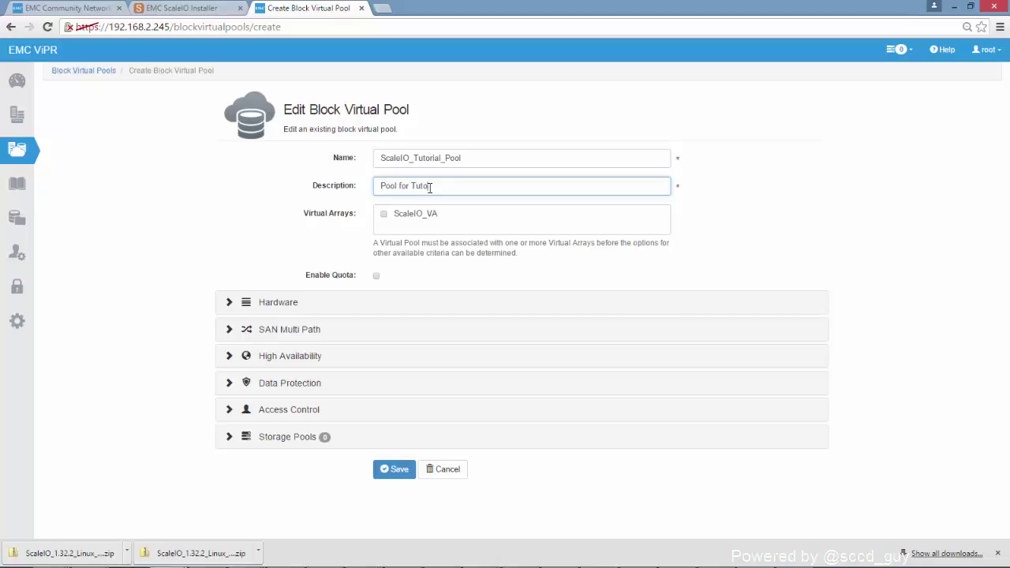
left_click(384, 214)
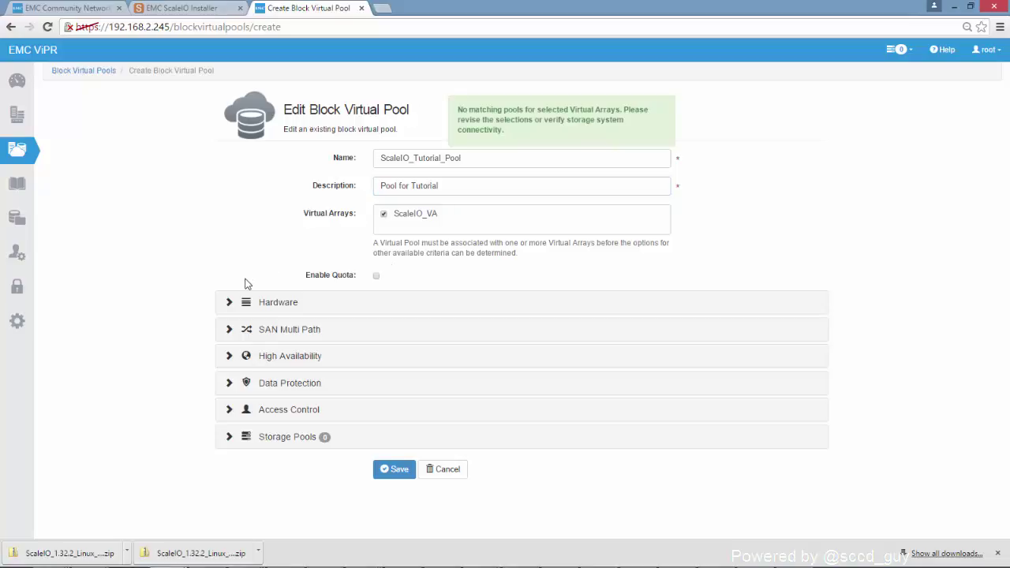
Set the pool's hardware to ScaleIO protocol with Serial ATA drive type.
left_click(230, 302)
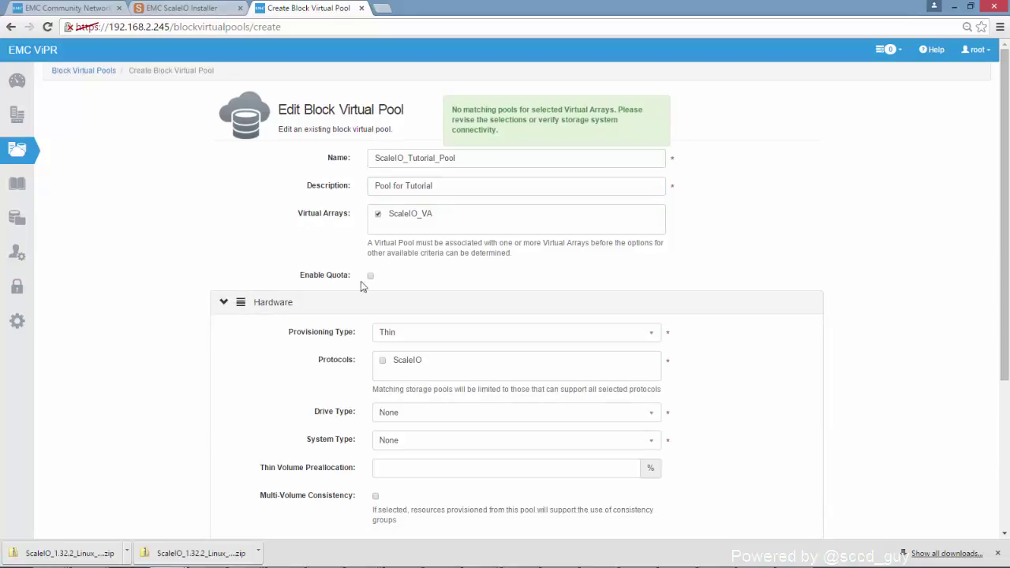
left_click(383, 361)
left_click(504, 414)
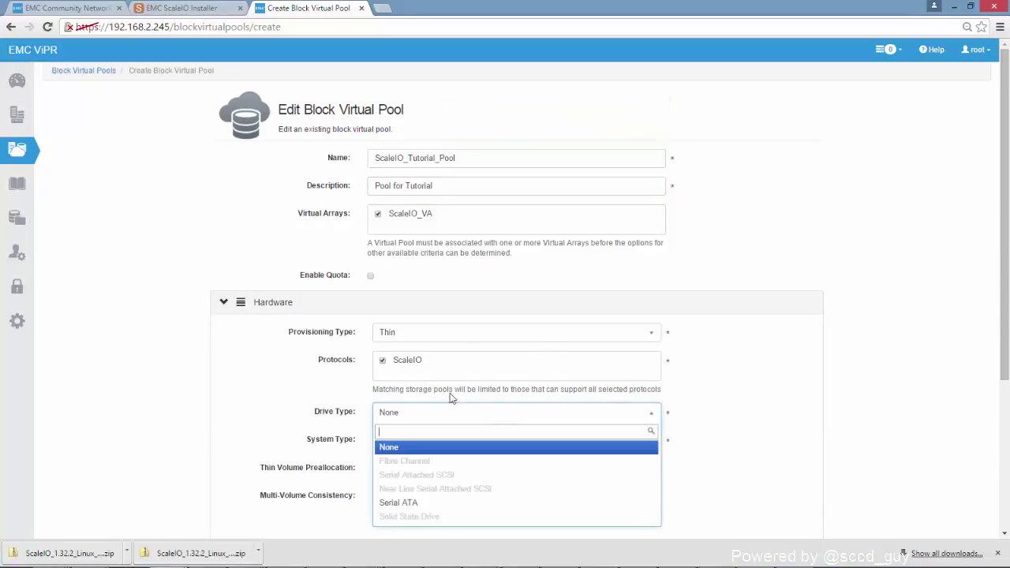
left_click(426, 504)
scroll(841, 384, "down", 1)
scroll(841, 384, "down", 1)
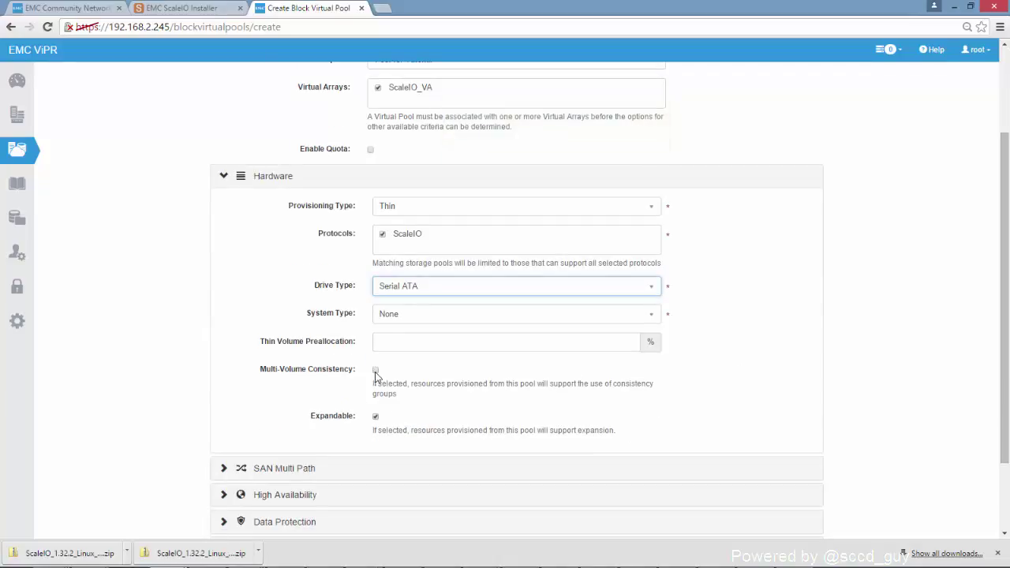
scroll(871, 442, "down", 2)
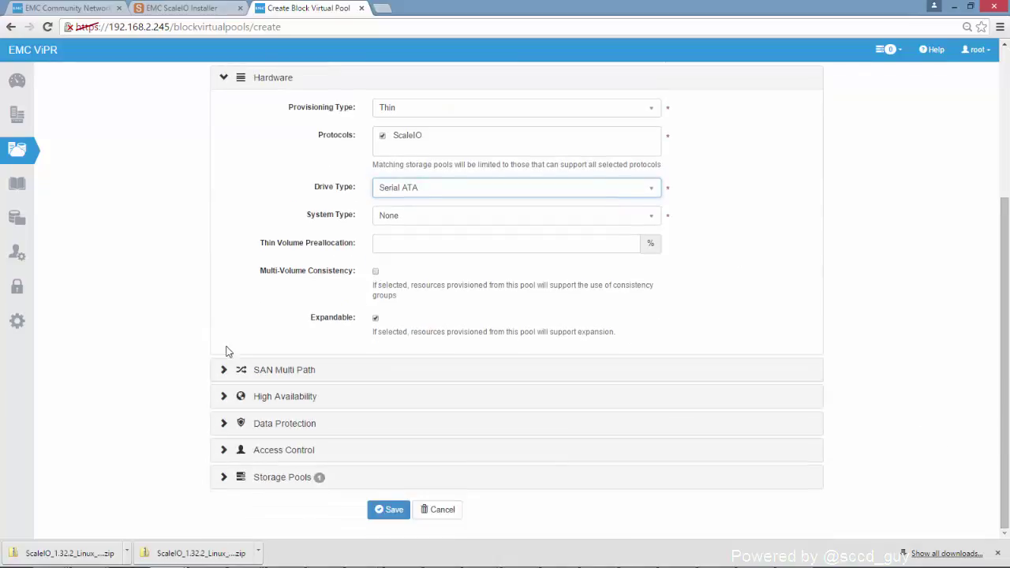
Expand the remaining pool settings and grant the Provider Tenant access to the pool.
left_click(223, 371)
scroll(158, 379, "down", 2)
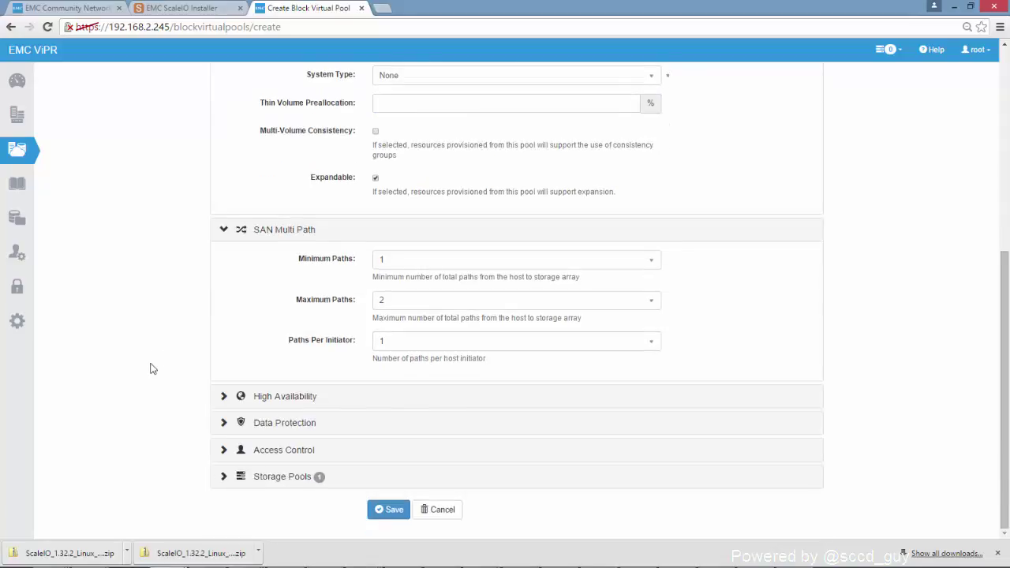
left_click(223, 397)
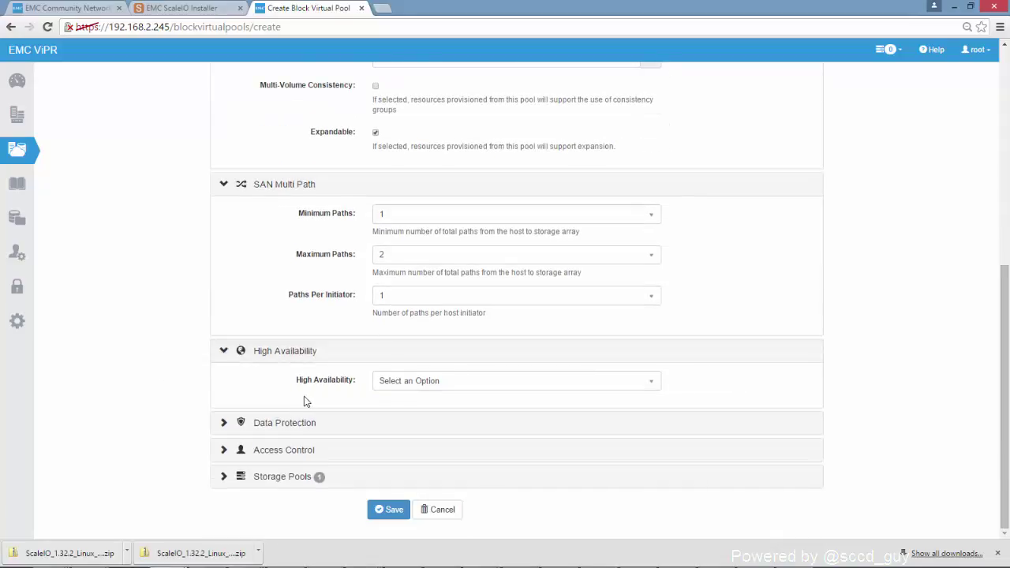
left_click(229, 429)
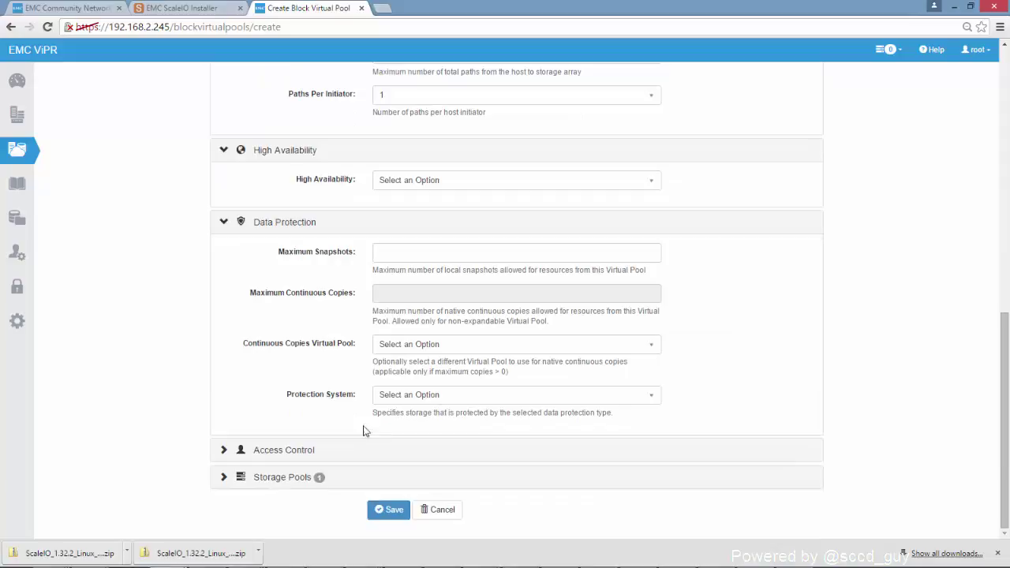
left_click(224, 450)
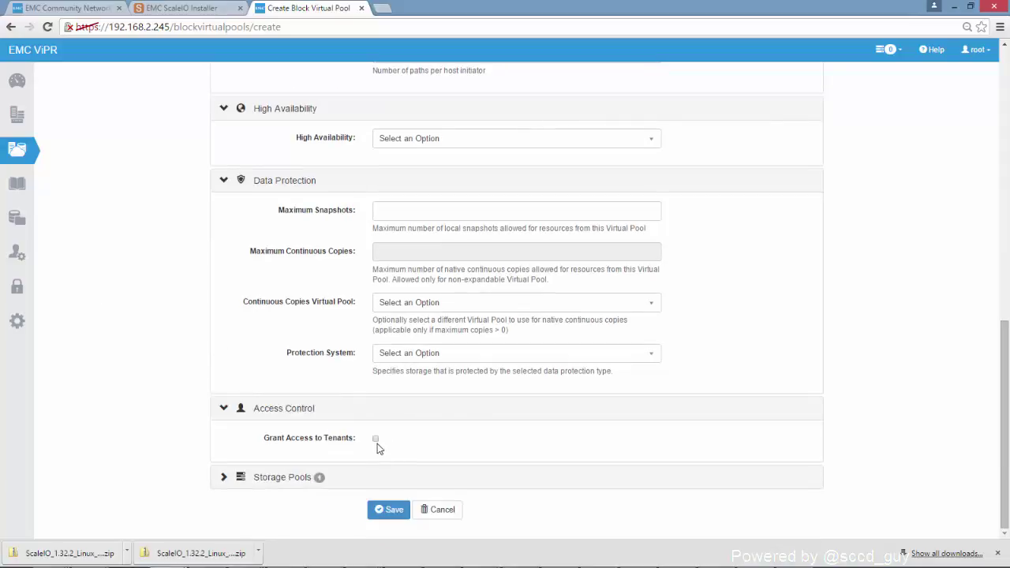
left_click(376, 440)
left_click(383, 465)
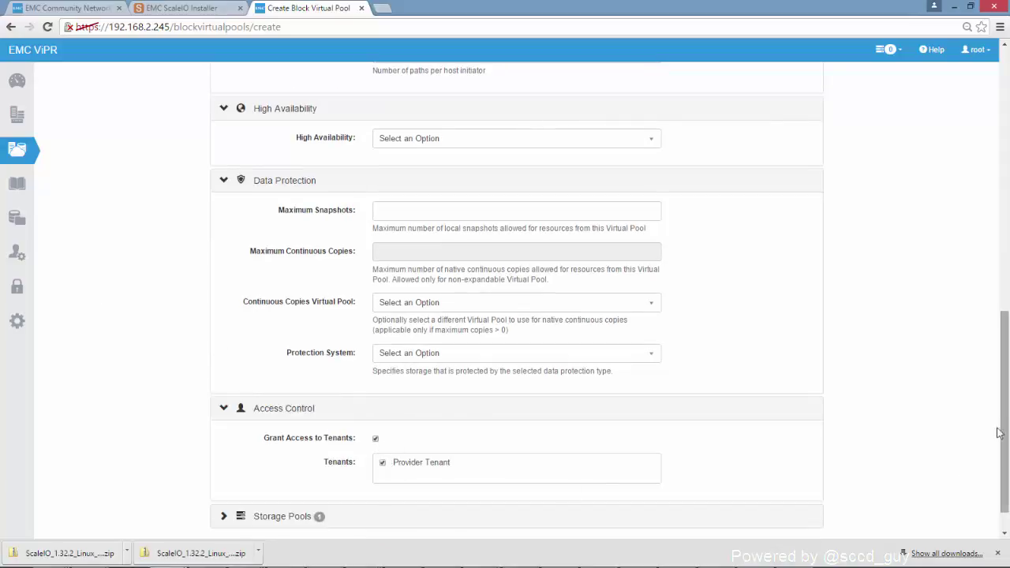
Review the Storage Pools settings and save the block virtual pool.
scroll(991, 434, "down", 1)
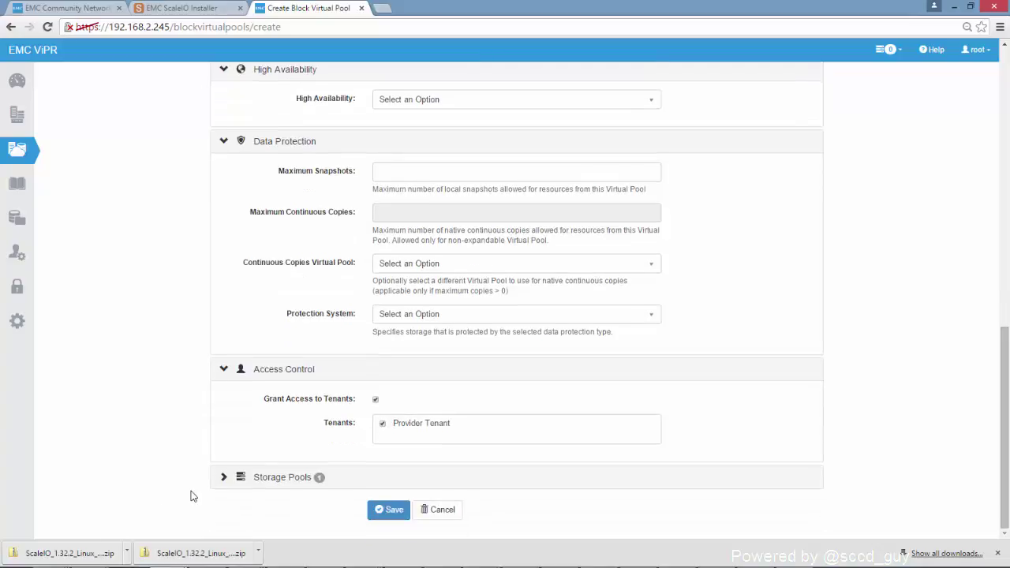
left_click(225, 479)
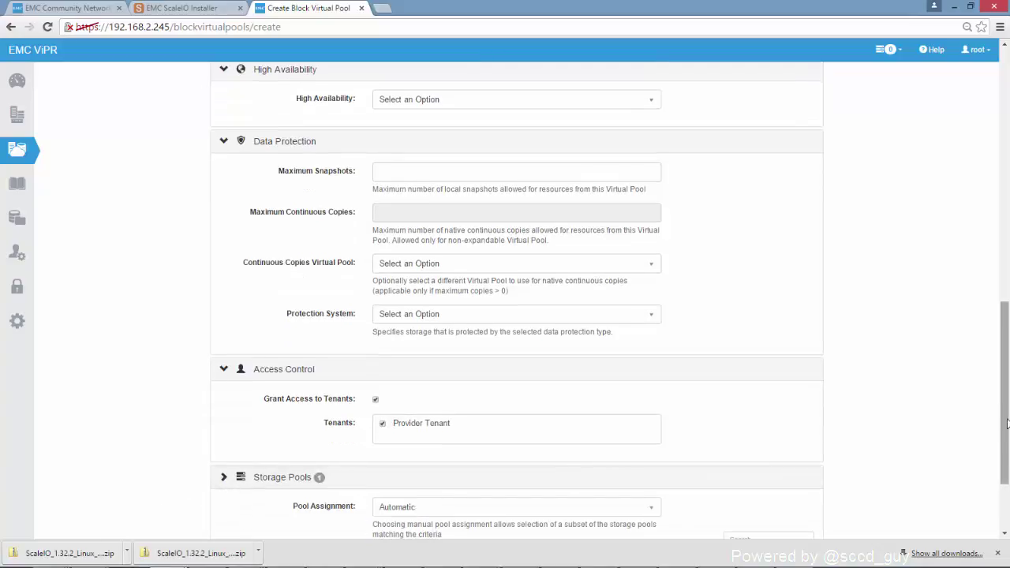
left_click_drag(1007, 424, 994, 511)
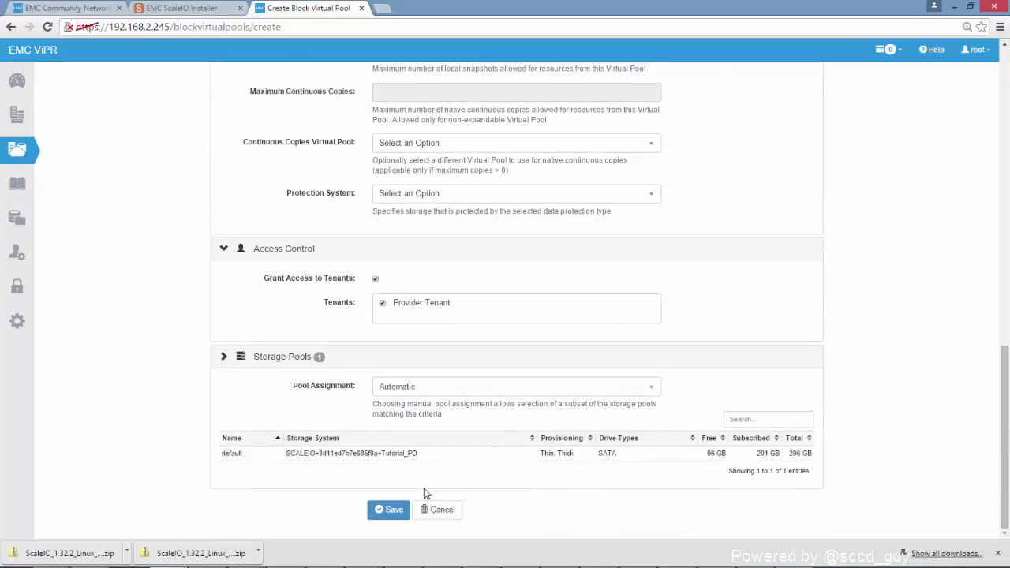
left_click(379, 513)
Add and save a project named Tutorial under Tenant Settings > Projects.
left_click(17, 257)
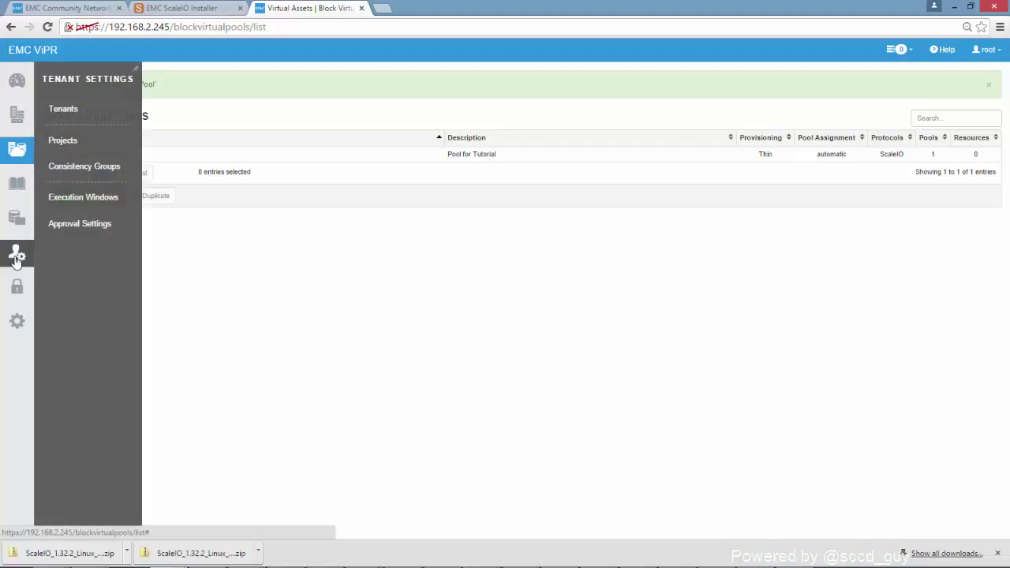
left_click(71, 141)
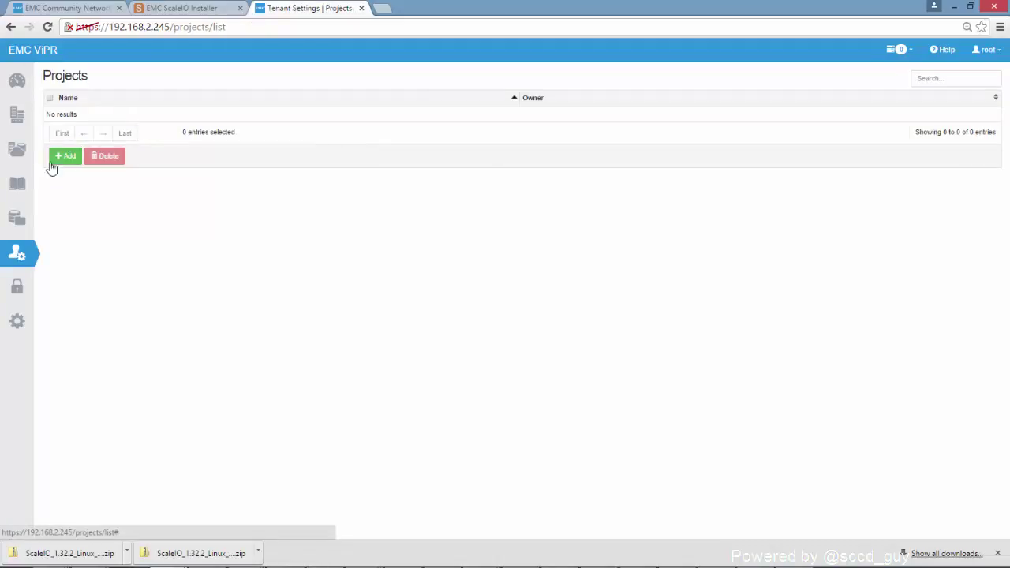
left_click(56, 158)
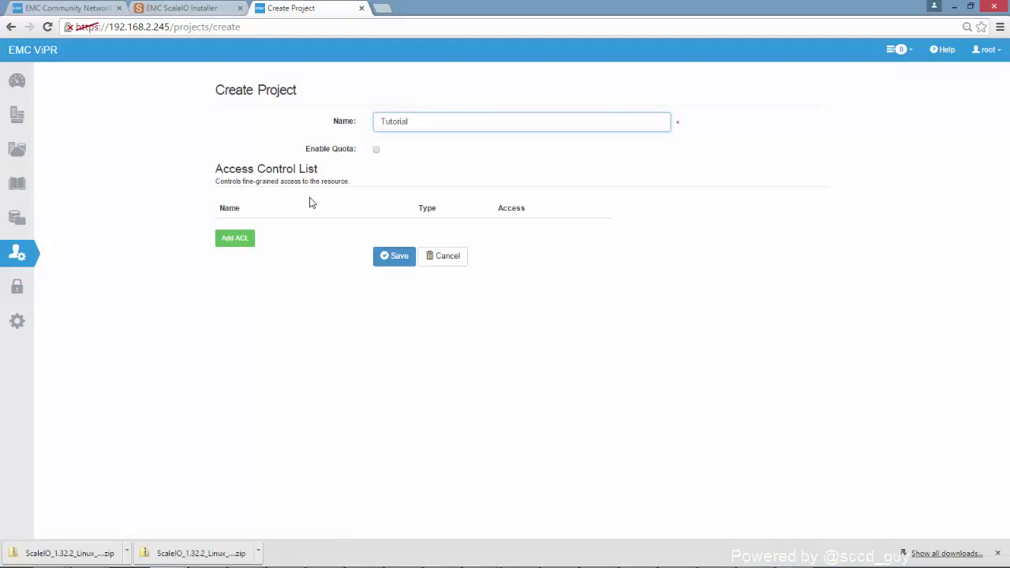
left_click(387, 258)
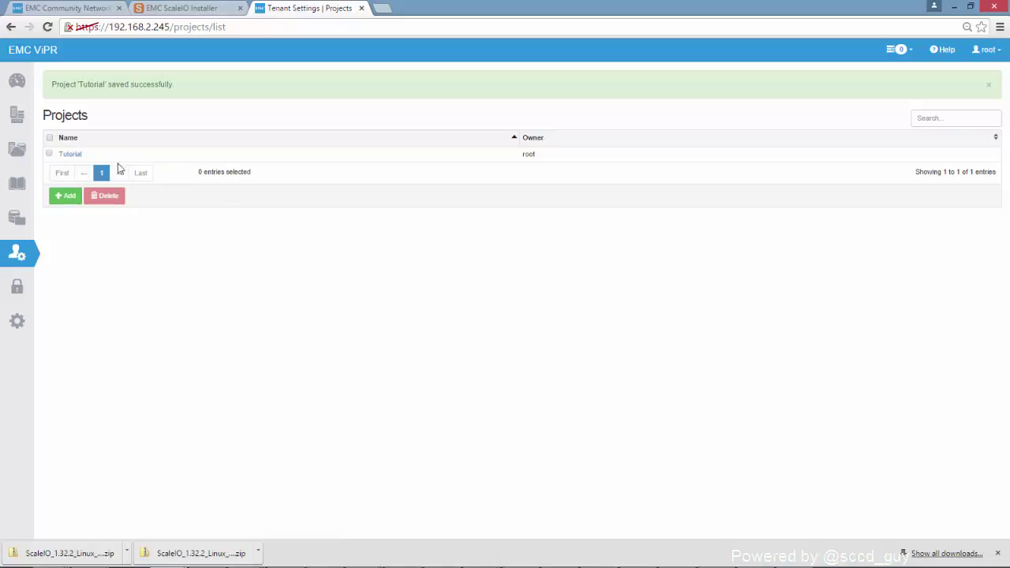
left_click(8, 185)
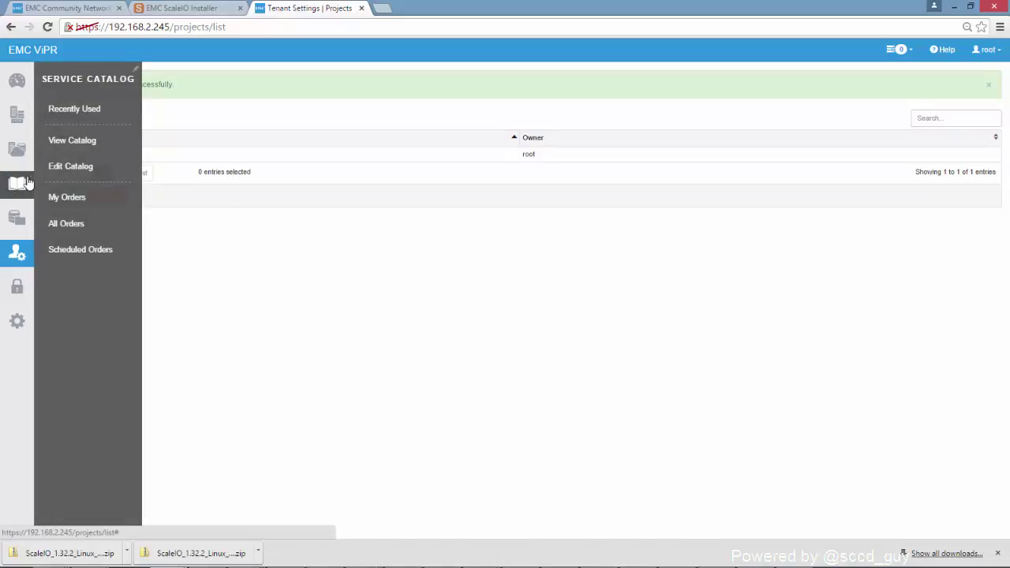
Open the Create Block Volume form from the Block Storage Services catalog.
left_click(101, 153)
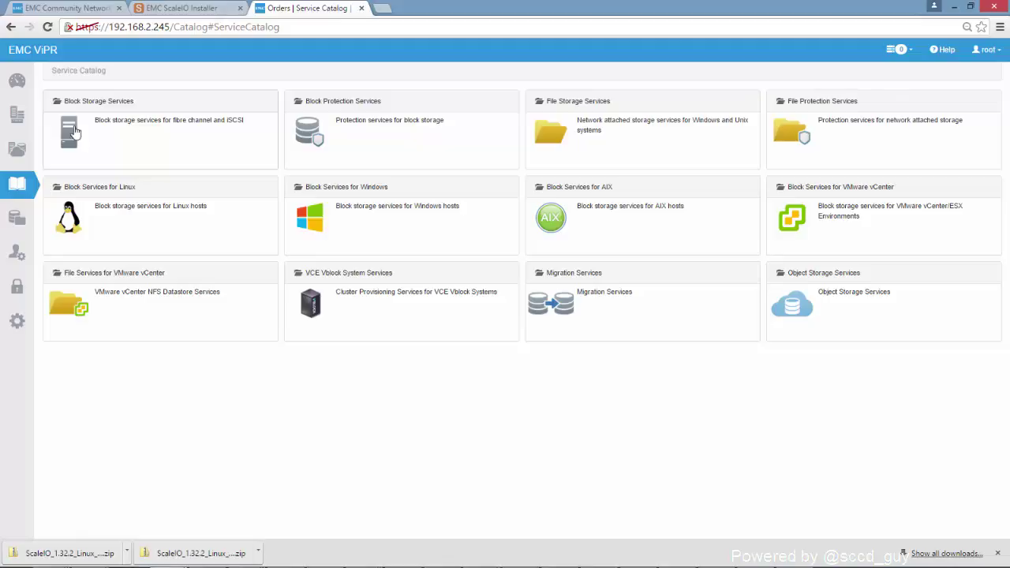
left_click(73, 133)
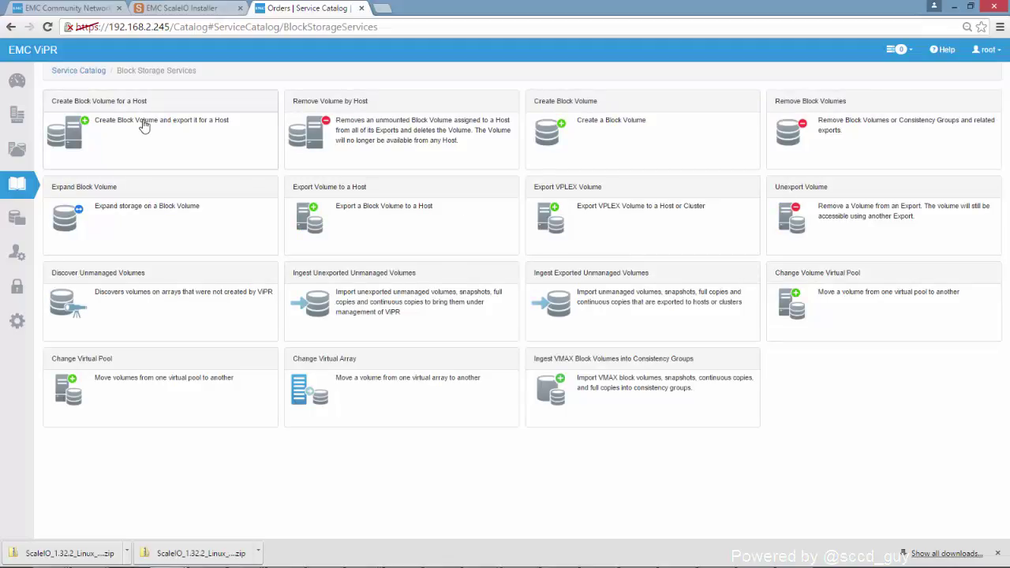
left_click(598, 124)
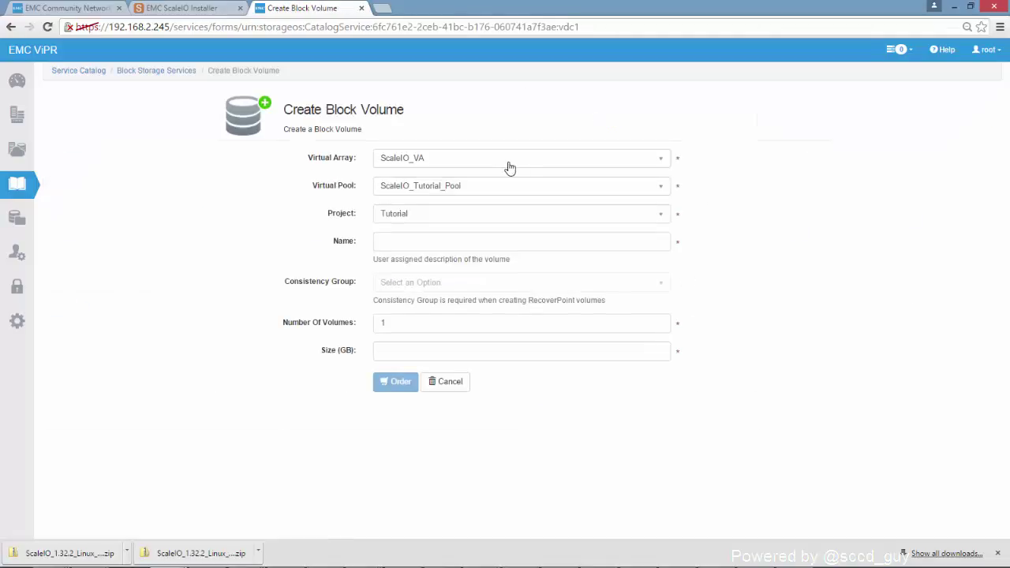
Order one block volume named Vol_1 with size 8 GB.
left_click(407, 244)
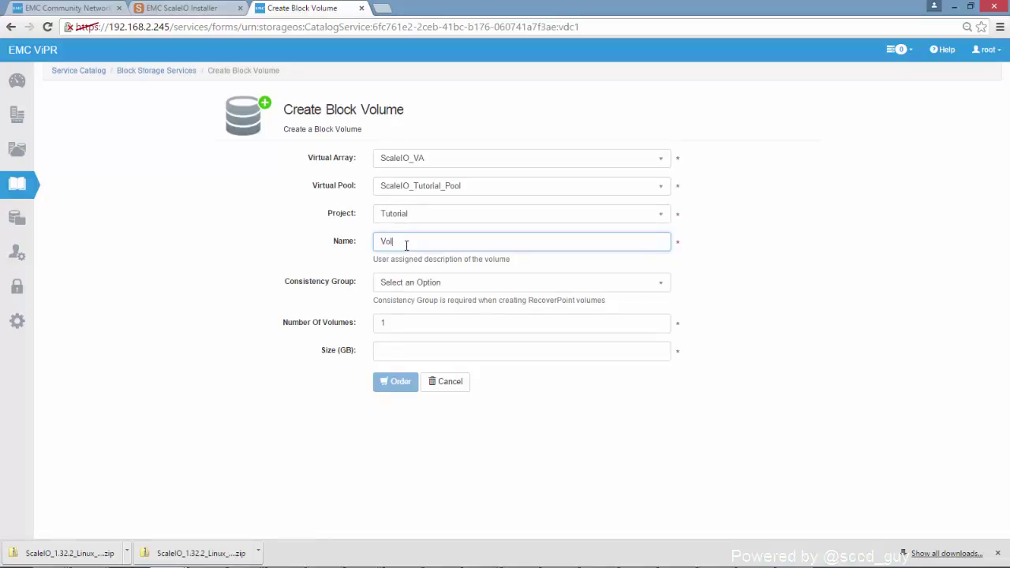
key("Tab")
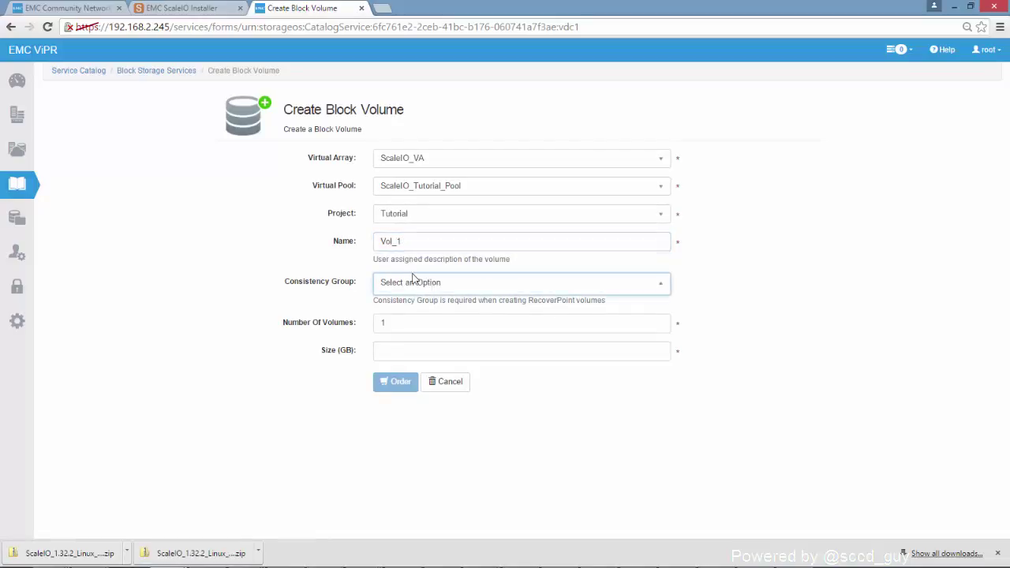
left_click(442, 324)
left_click(419, 352)
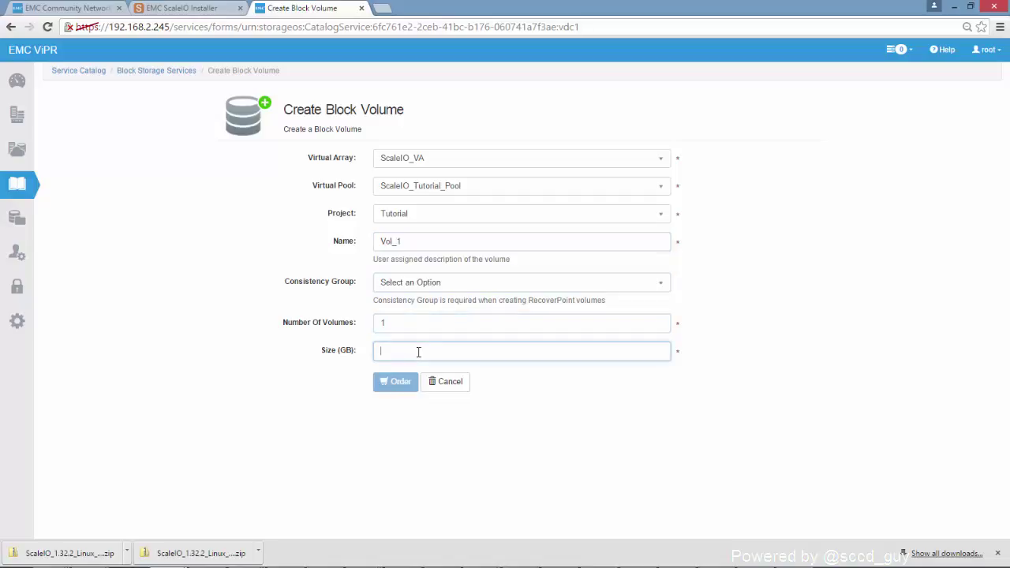
type("8")
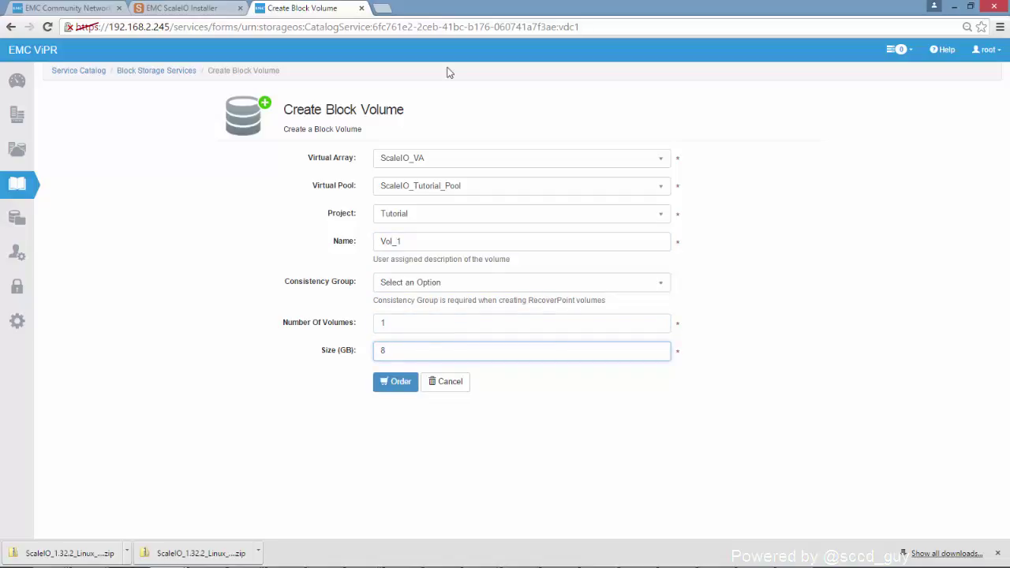
left_click(386, 386)
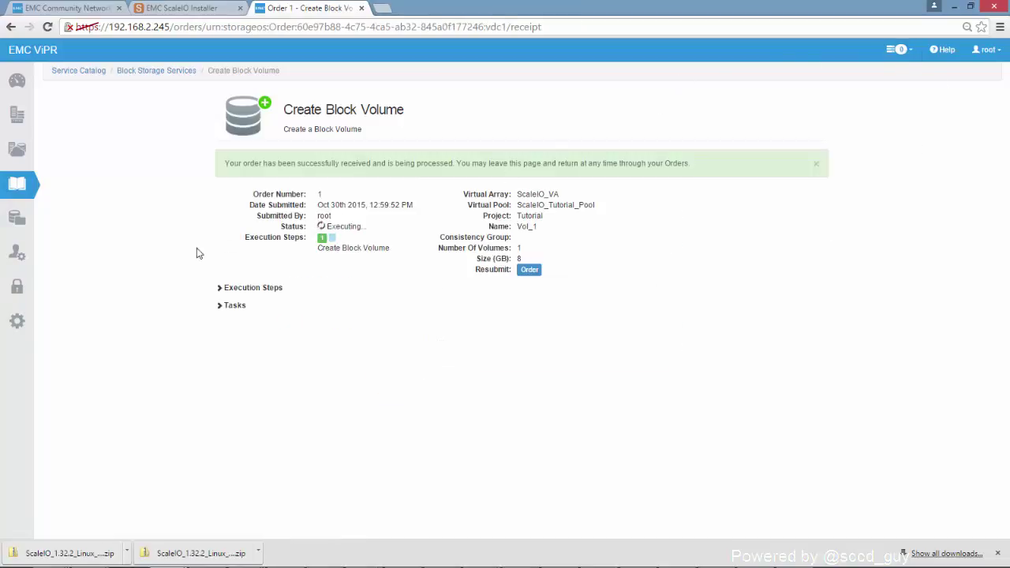
Expand the Vol_1 order's execution steps and tasks, then open the create volume task details.
left_click(216, 289)
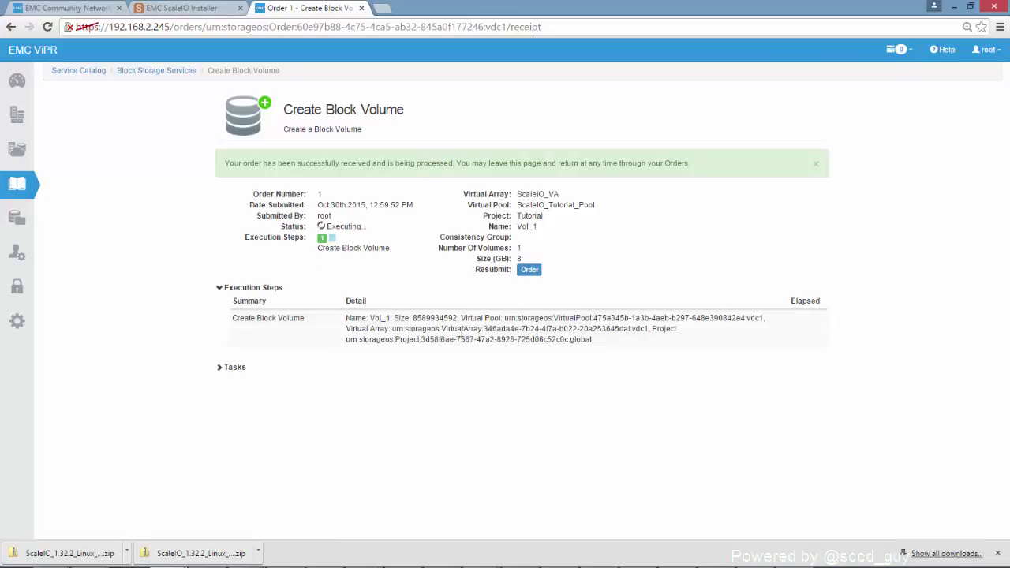
left_click(221, 369)
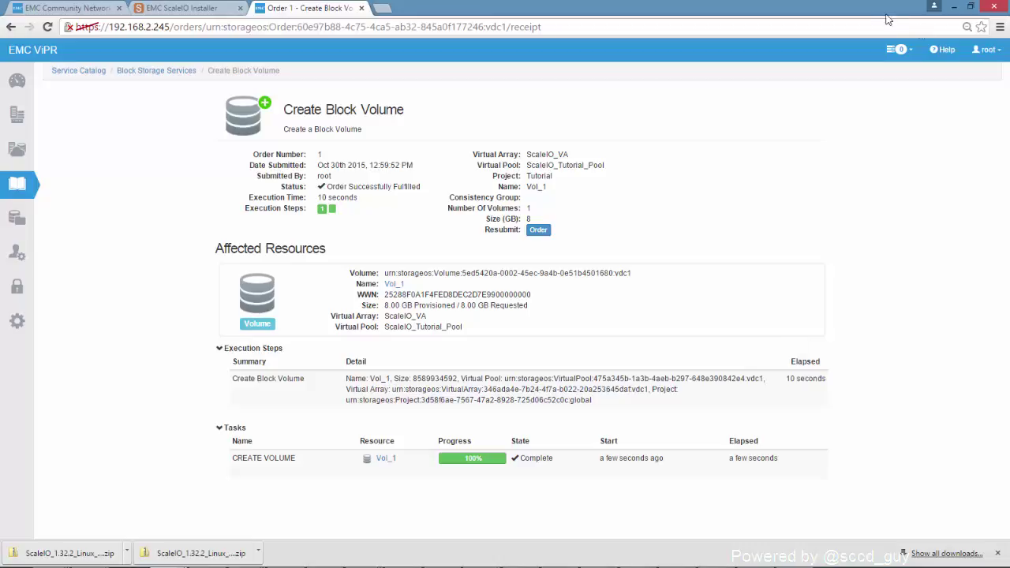
left_click(897, 49)
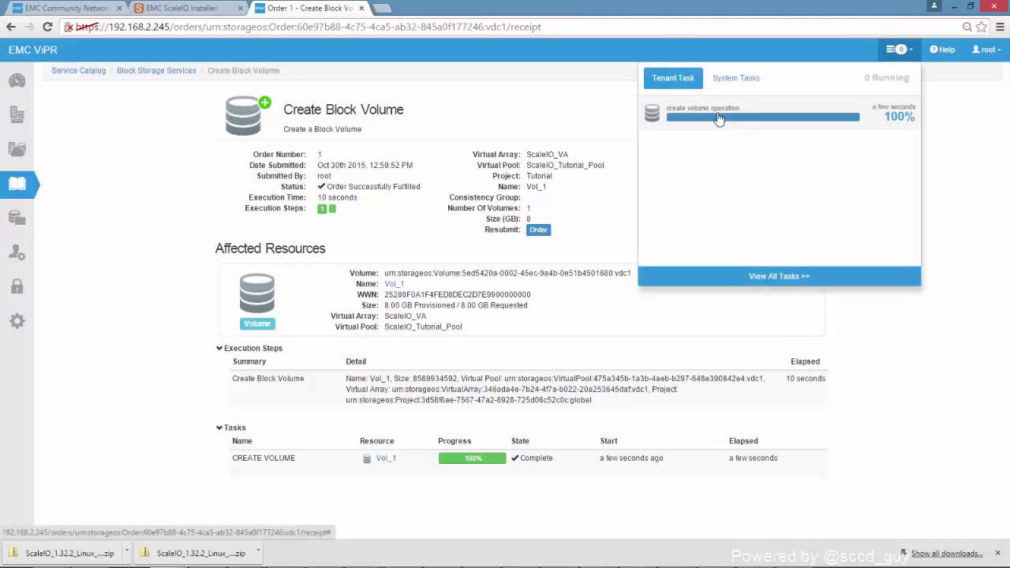
left_click(717, 118)
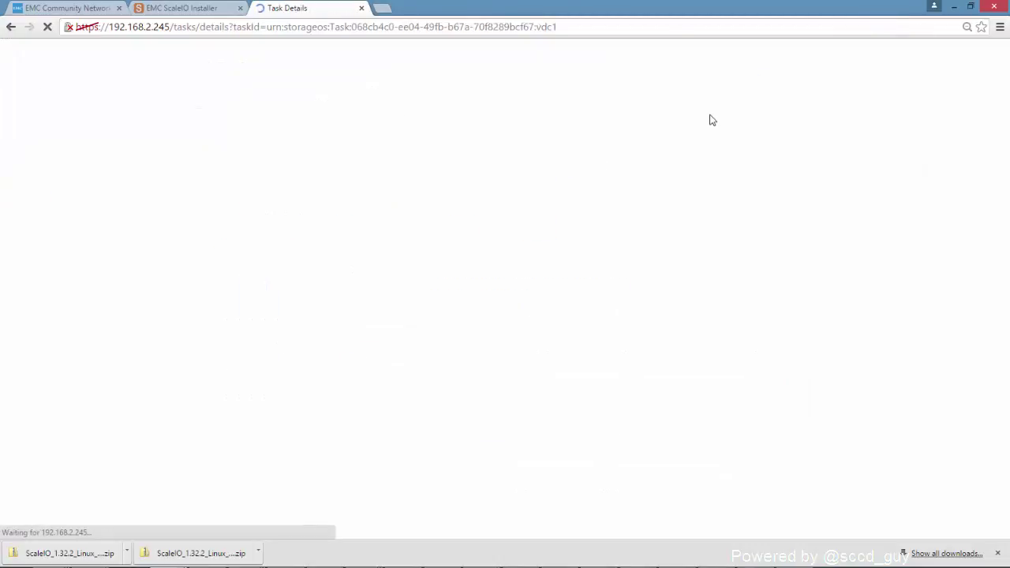
Verify the Vol_1 task reads Complete, then view ScaleIO's dashboard showing one defined volume.
scroll(618, 254, "down", 1)
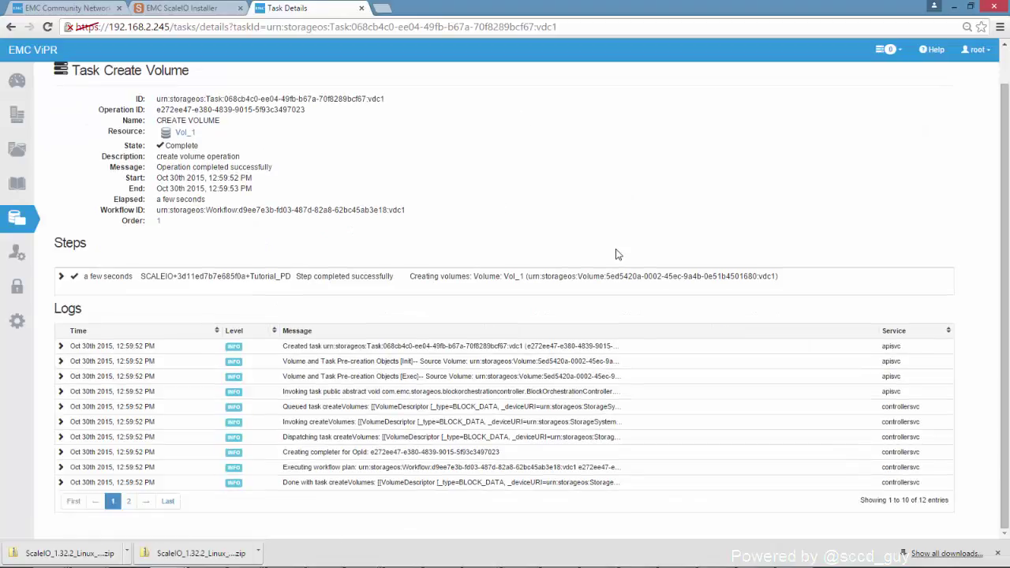
scroll(618, 254, "up", 1)
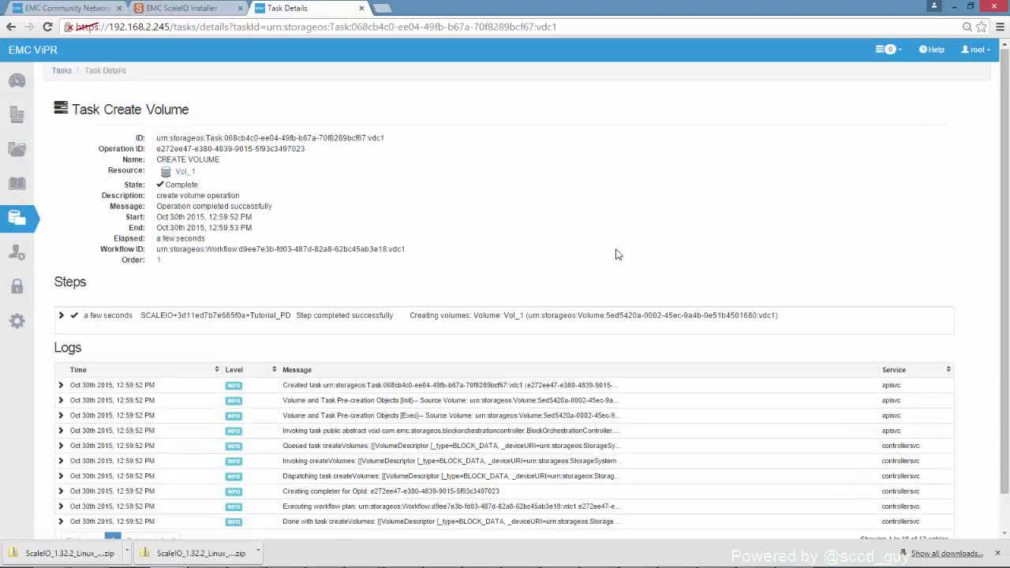
left_click(19, 219)
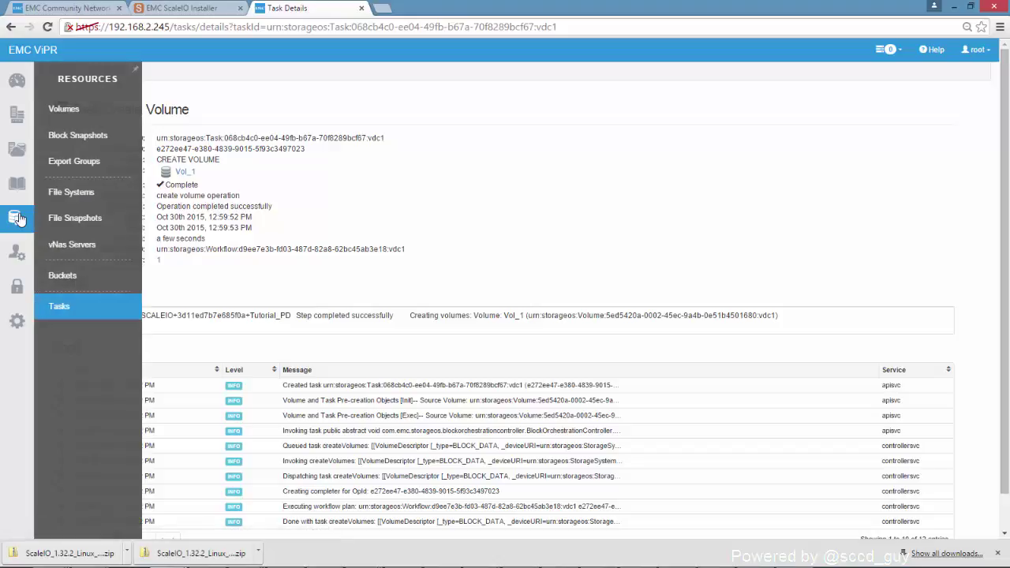
left_click(17, 115)
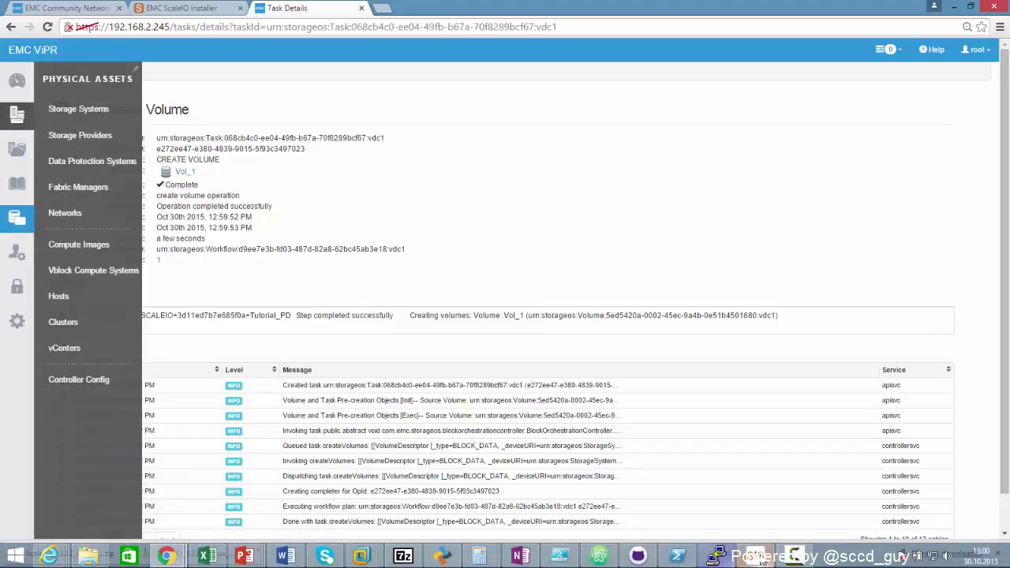
left_click(756, 562)
left_click(268, 80)
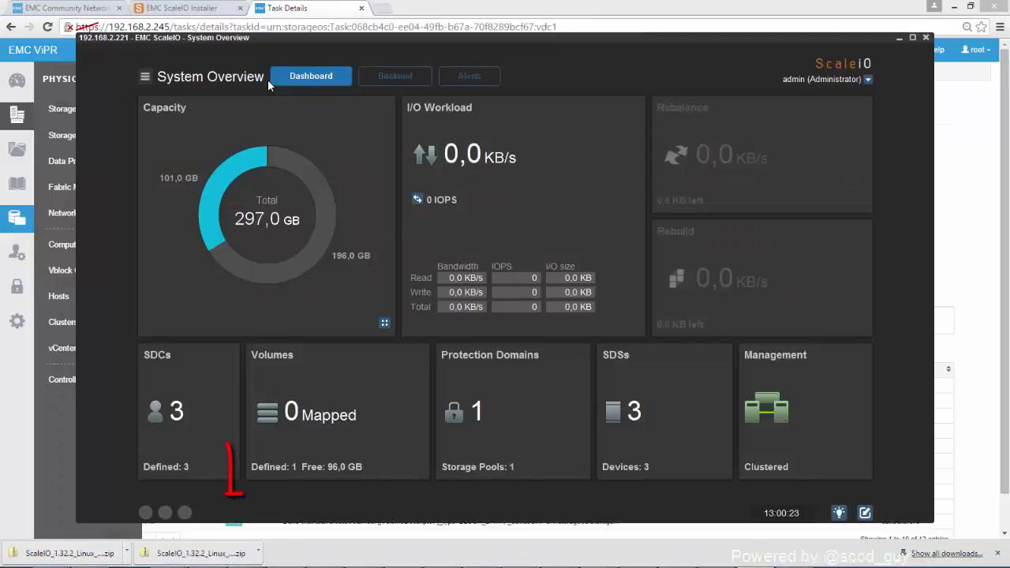